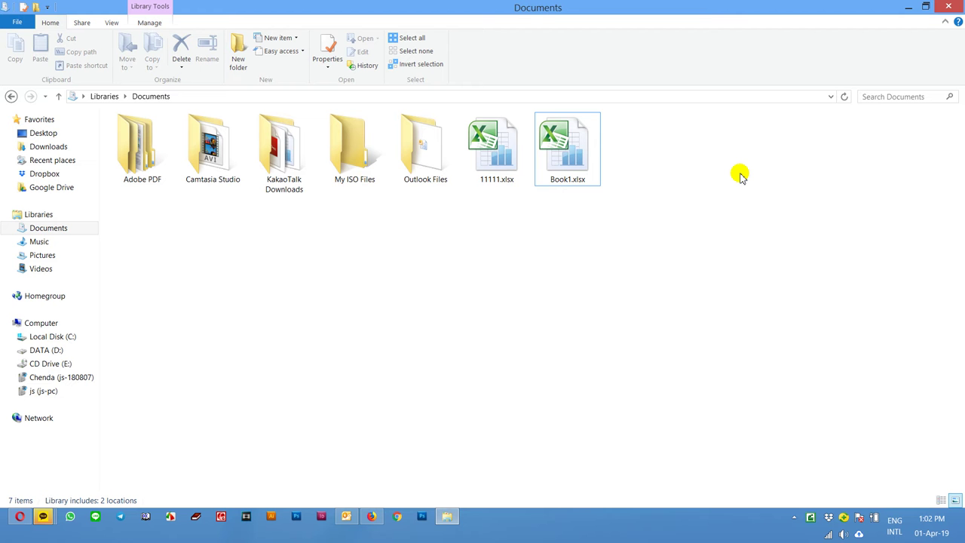
Open 11111.xlsx and type rtewter in E15, ertert in J12, erwt in G13, e in E8, wqeqweqw in H8.
double_click(512, 154)
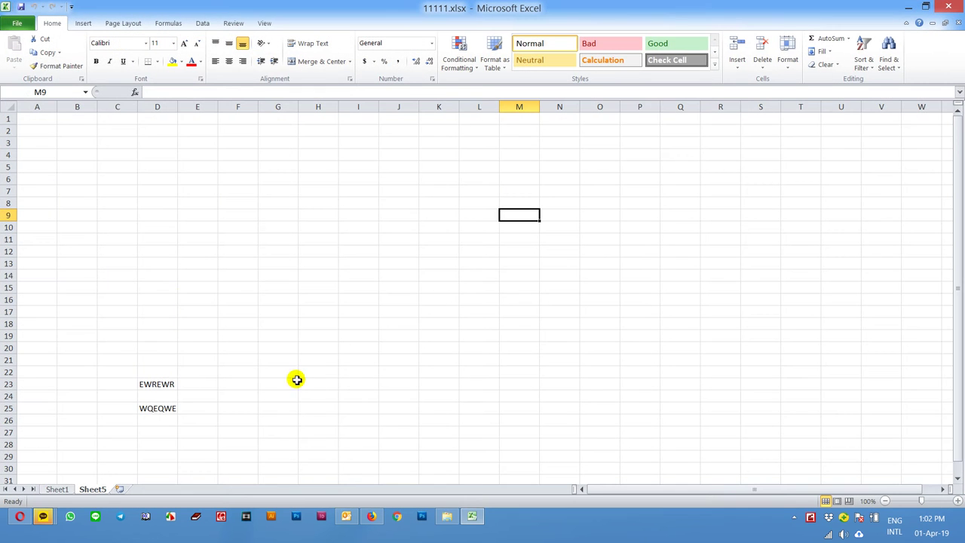
click(181, 288)
text(rtewter)
click(401, 252)
text(ertert)
click(282, 263)
text(erwt)
click(221, 215)
click(181, 208)
text(e)
click(314, 206)
text(wqeqweqw)
Enter qweqwe in cells H14, J16, F21 and I22 on Sheet5.
click(337, 269)
text(qweqwe)
click(415, 301)
text(qweqwe)
click(253, 359)
text(qweqwe)
click(365, 372)
text(qweqwe)
click(191, 468)
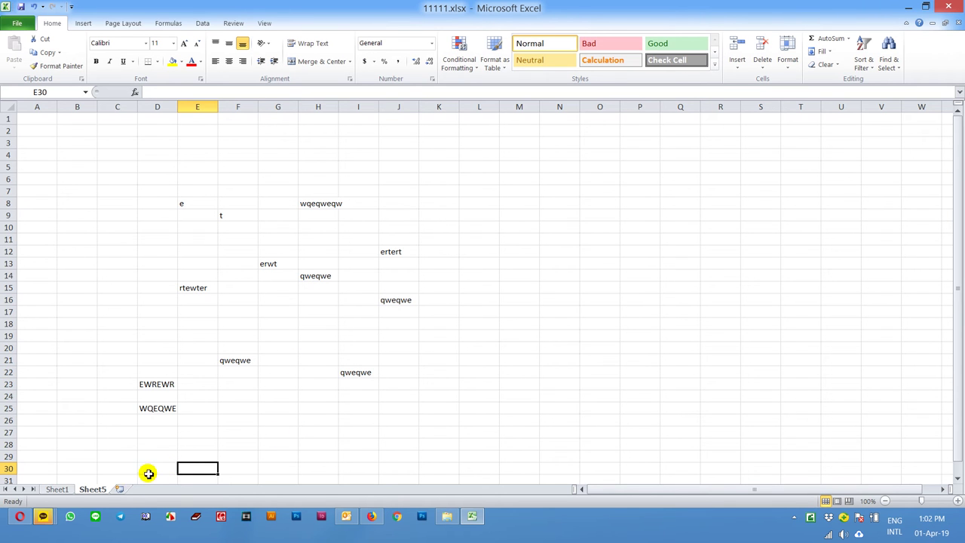
Clear cell H14 and change J16 to 'r'.
right_click(96, 491)
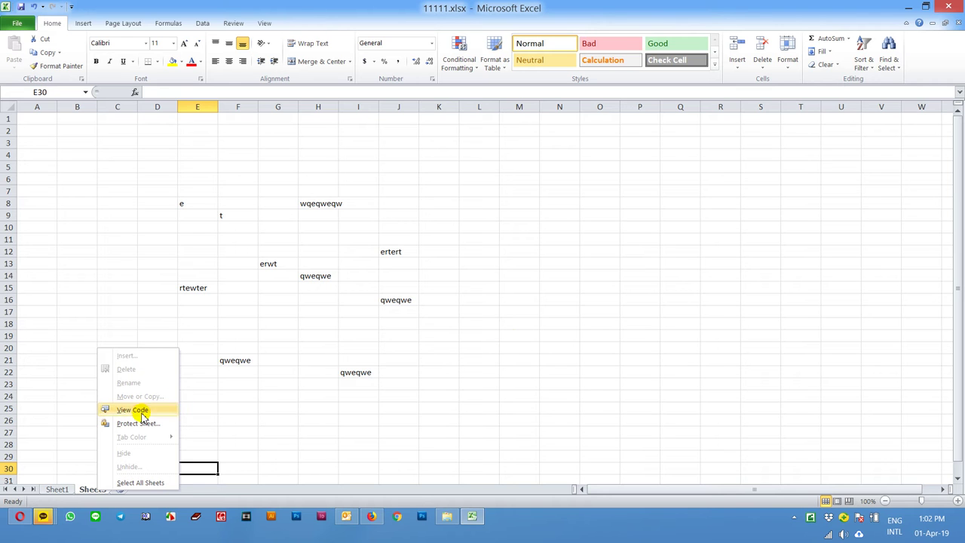
click(256, 372)
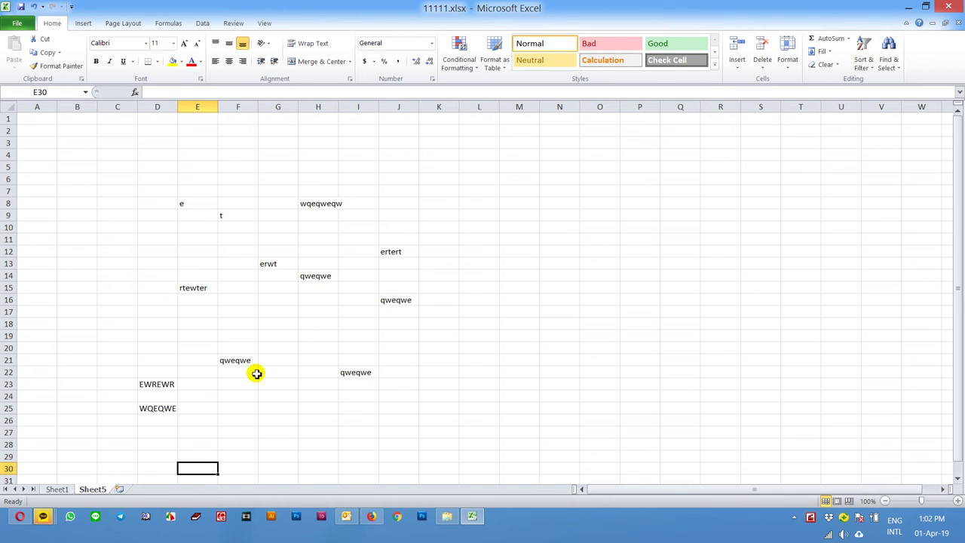
right_click(107, 370)
click(277, 275)
click(332, 272)
key(BackSpace)
click(415, 302)
text(r)
click(362, 358)
click(226, 360)
Bring up Protect Sheet for Sheet5 but cancel, leaving it unprotected.
right_click(93, 489)
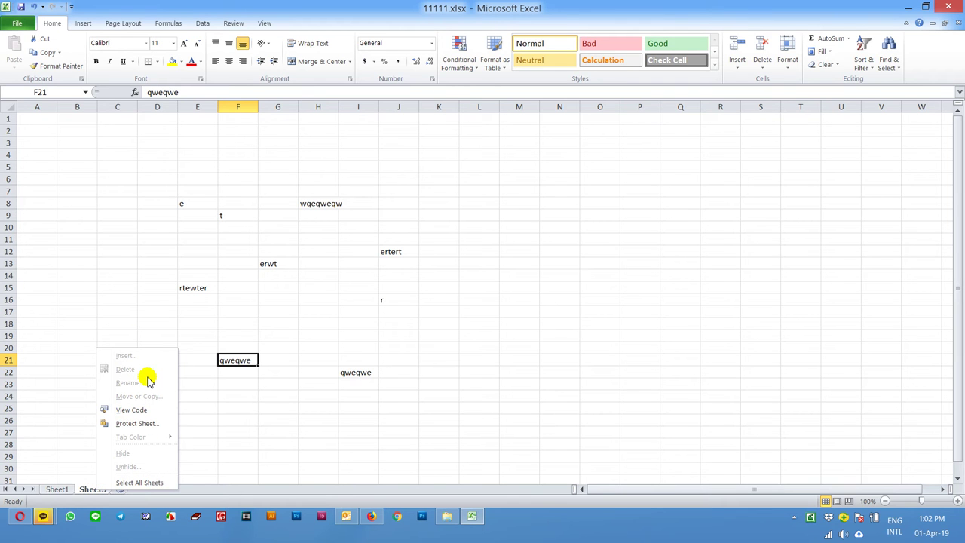
click(141, 423)
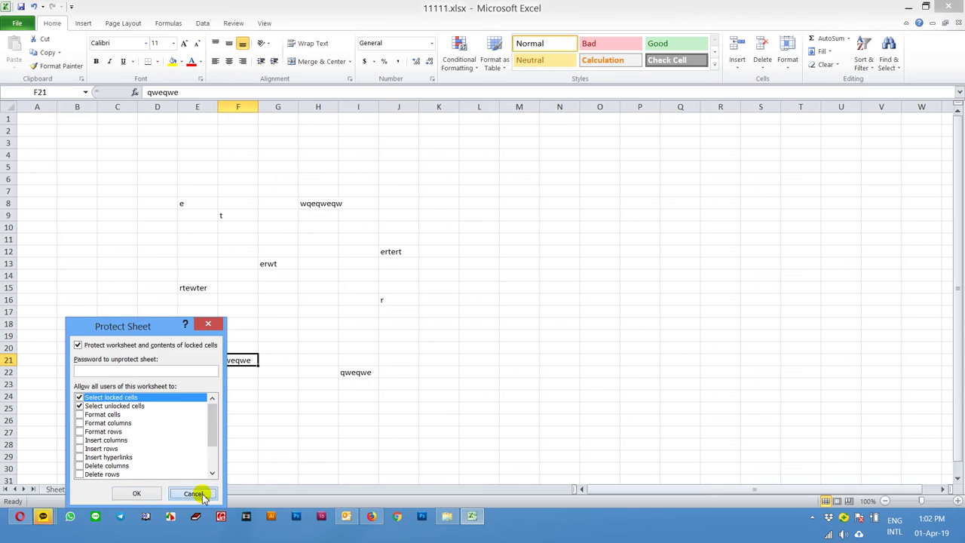
click(195, 493)
Enter rwerewr in J12, werwer in K17 and erwrwer in I18.
click(399, 253)
text(rwerewr)
click(431, 311)
text(werwer)
click(358, 320)
text(erwrwer)
Enter 121212 in L21 and 1212 in L19, L14 and M16.
drag(478, 360, 479, 348)
text(121212)
click(529, 359)
click(488, 336)
text(1212)
click(561, 312)
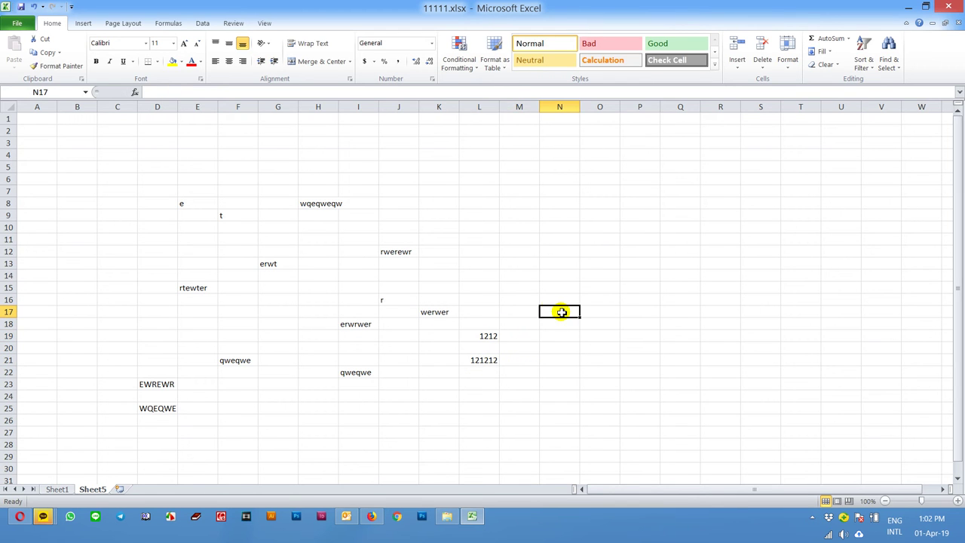
click(490, 275)
text(1212)
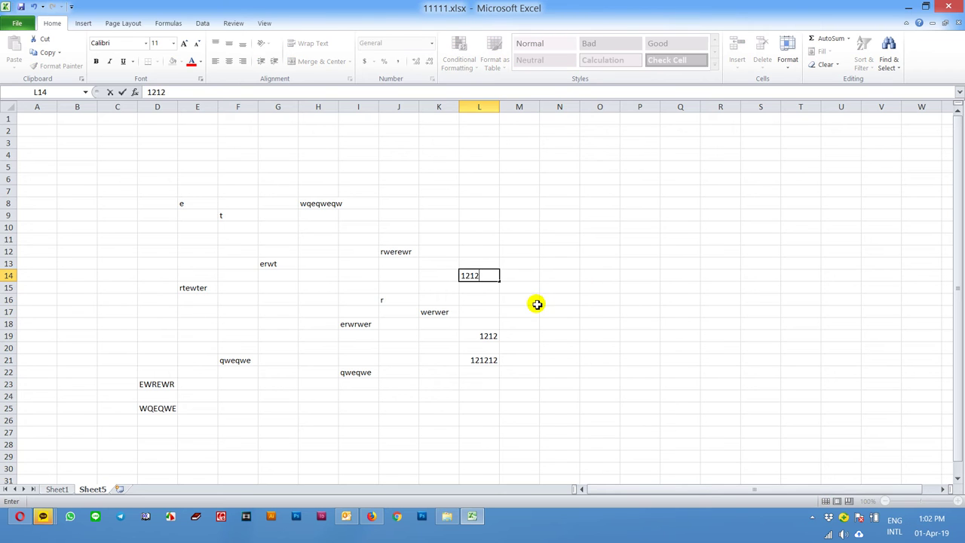
click(536, 303)
text(12)
click(532, 312)
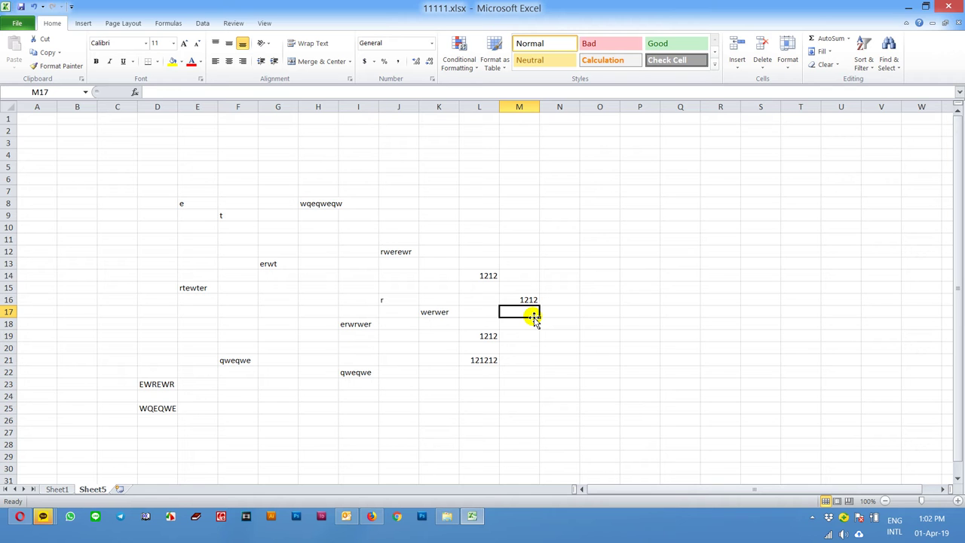
Protect Sheet5 with a confirmed password via Home > Format, then verify edits are refused as read-only.
click(785, 62)
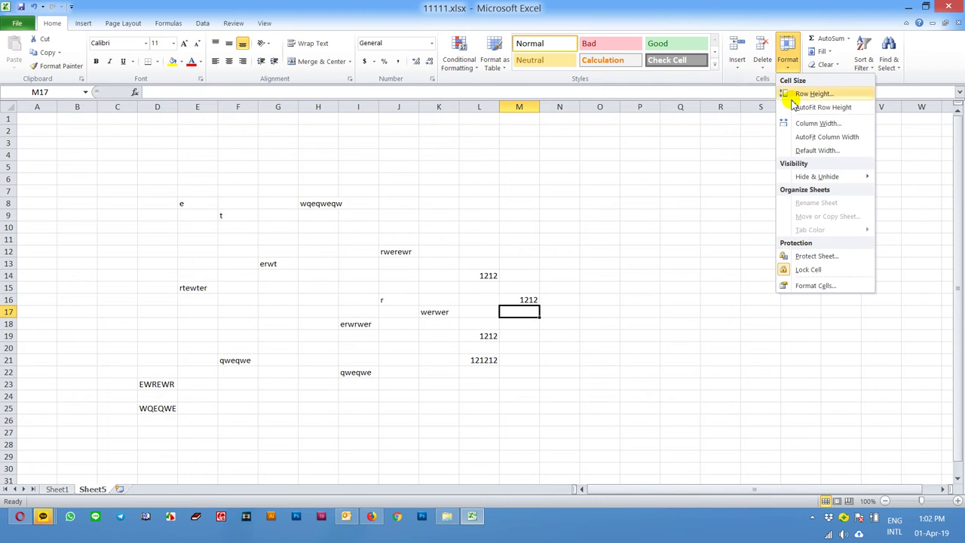
click(802, 257)
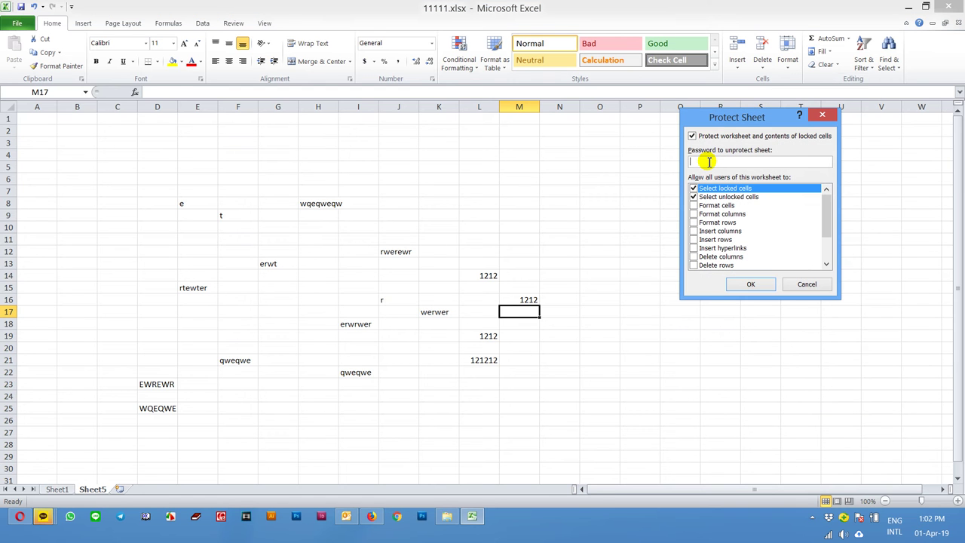
click(733, 282)
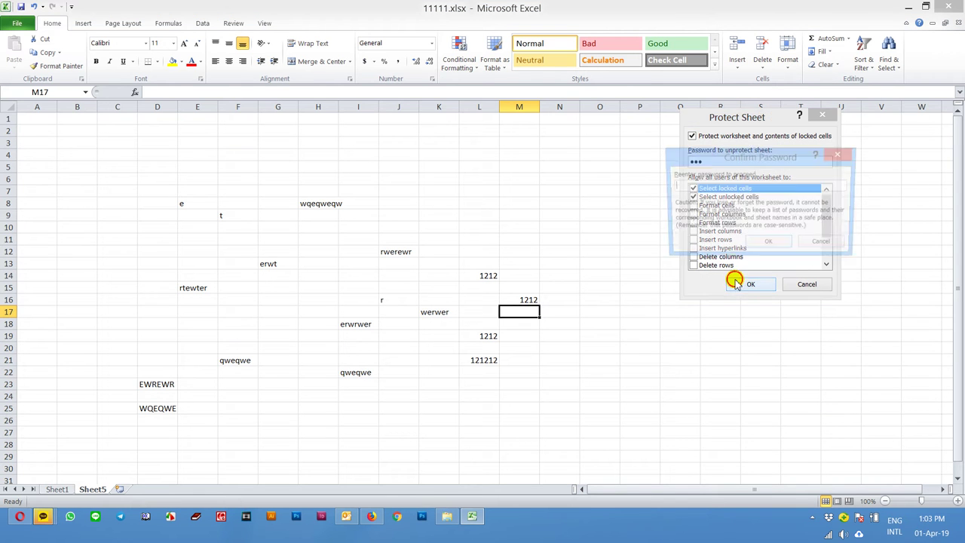
click(766, 244)
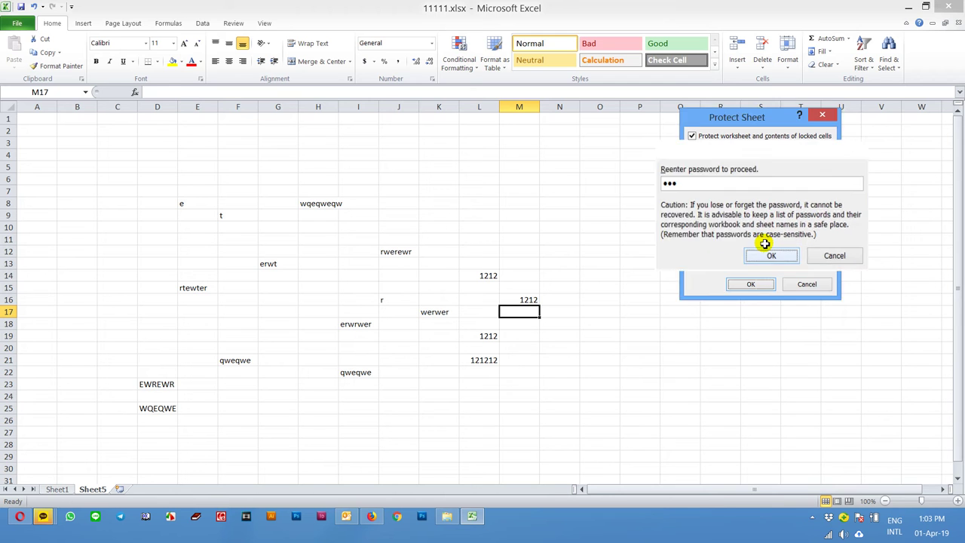
key(Delete)
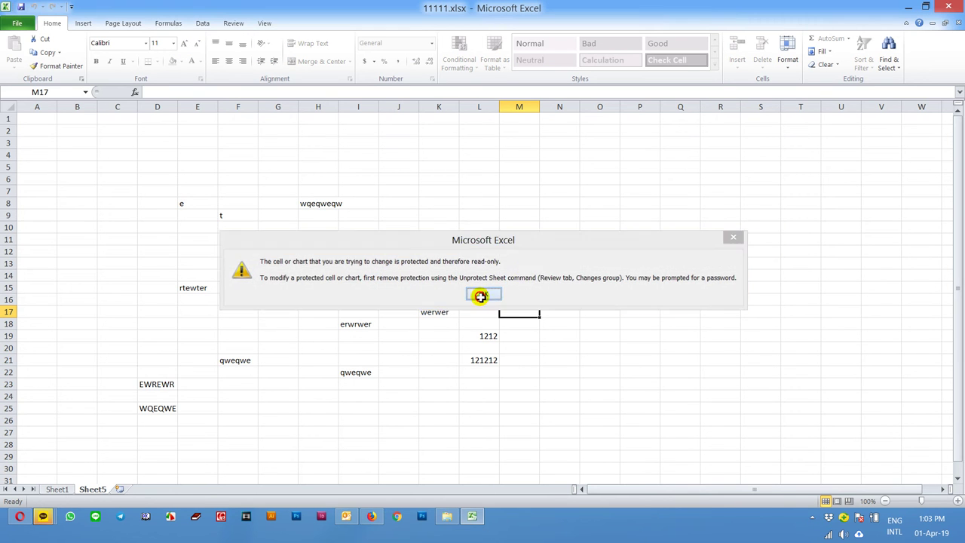
click(482, 295)
right_click(99, 486)
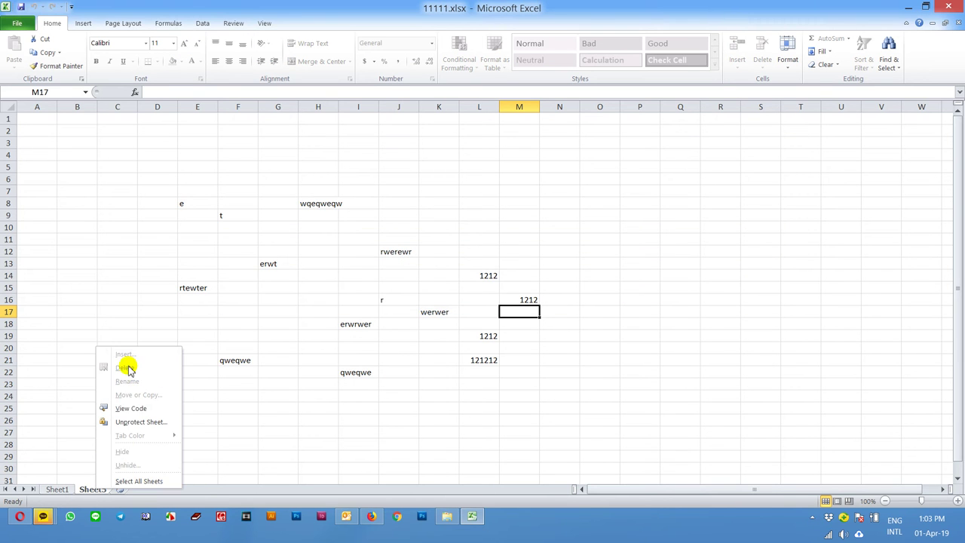
click(312, 274)
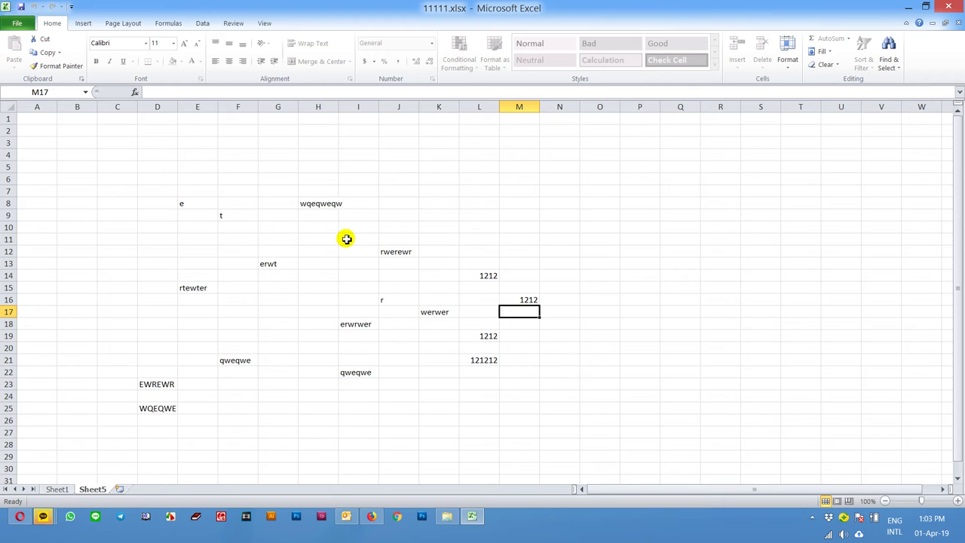
click(958, 4)
double_click(497, 155)
double_click(400, 273)
click(486, 294)
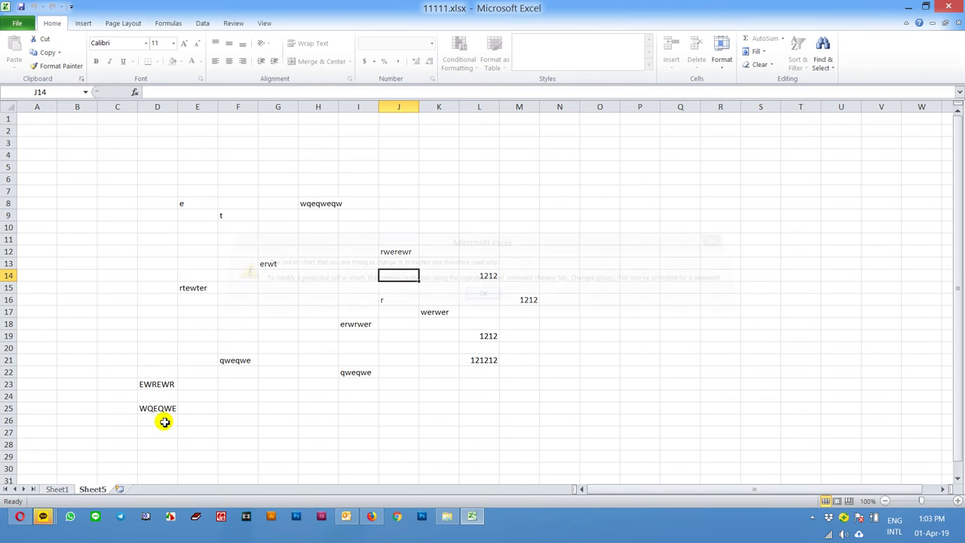
right_click(89, 489)
click(53, 489)
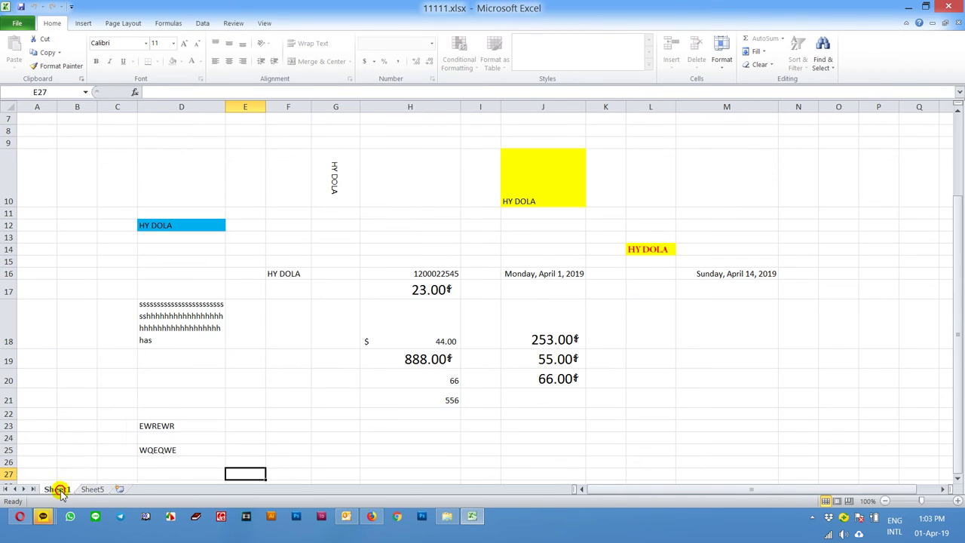
right_click(62, 488)
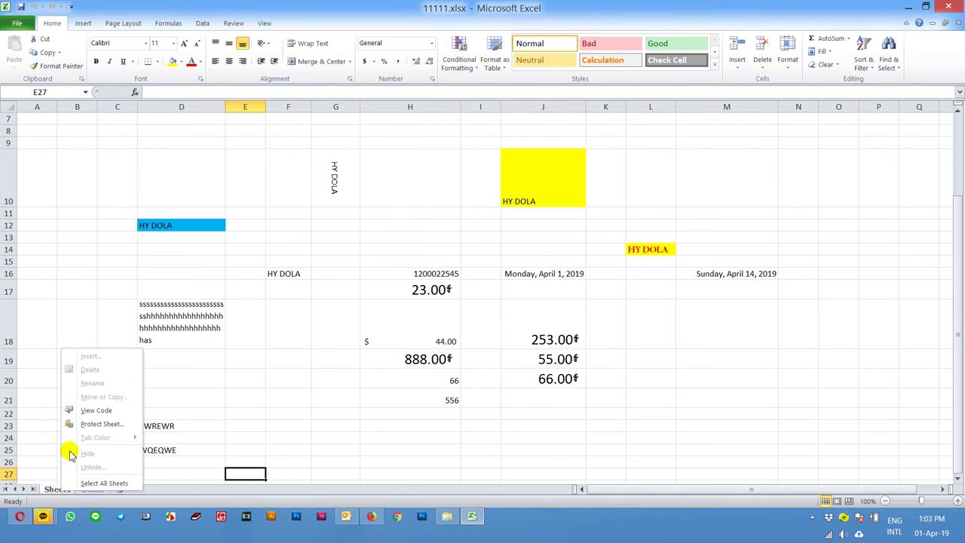
click(120, 484)
click(123, 482)
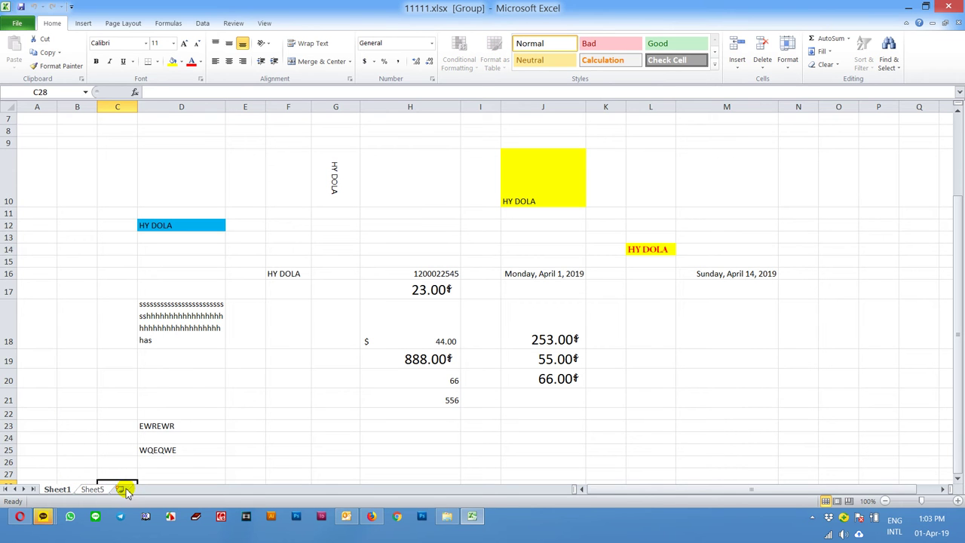
click(94, 488)
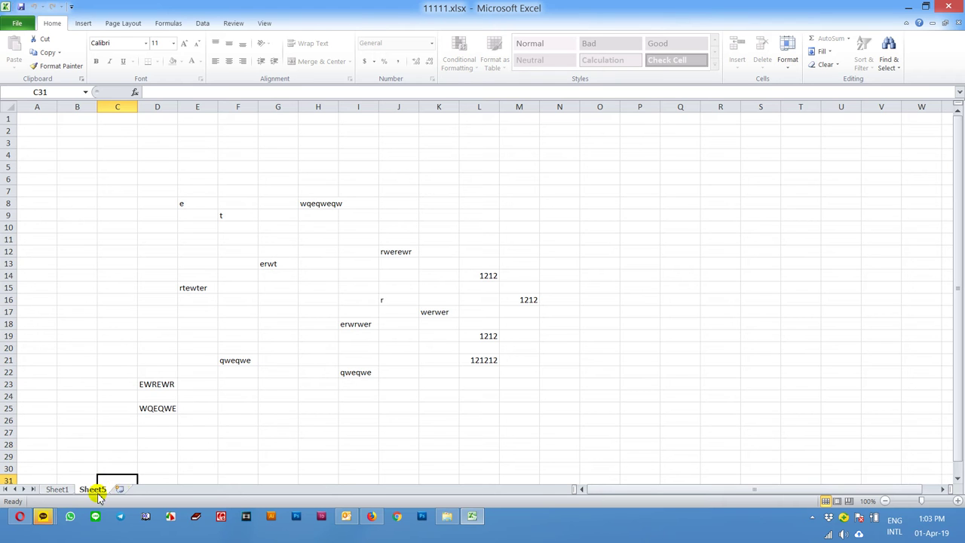
right_click(94, 490)
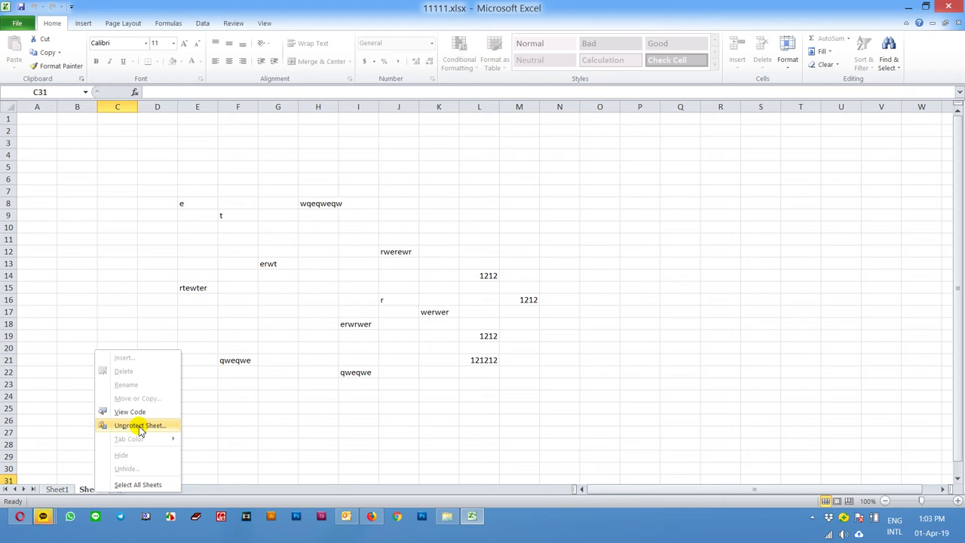
double_click(546, 349)
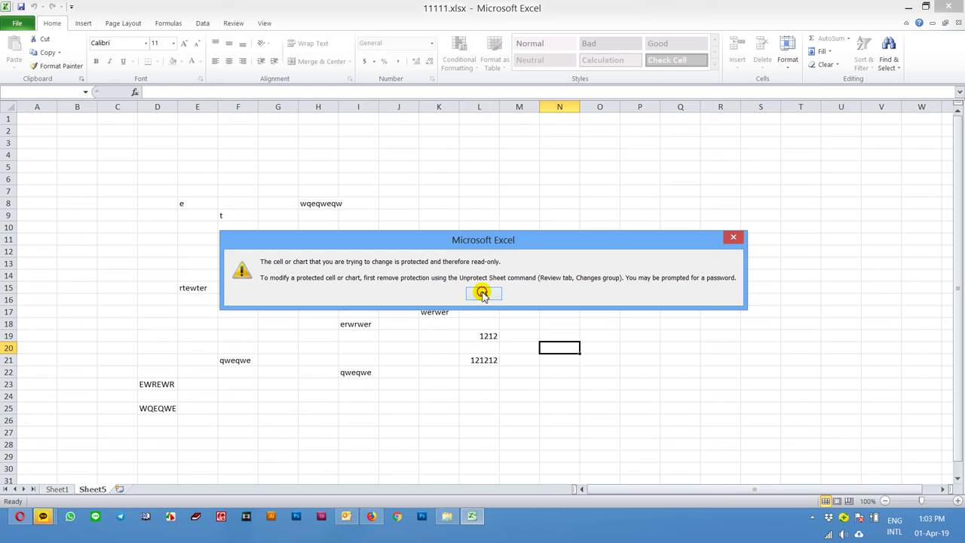
click(483, 293)
right_click(295, 311)
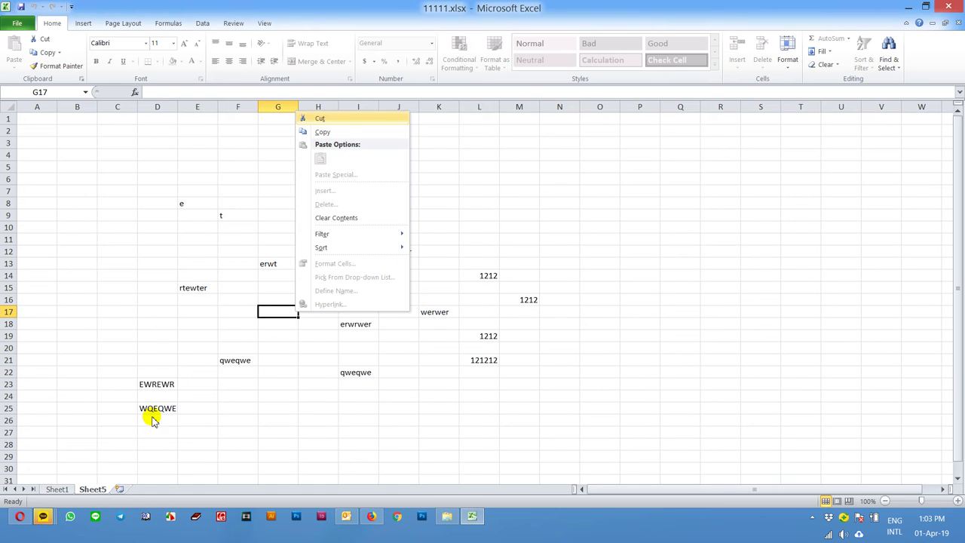
Try unprotecting Sheet5 with an incorrect password and confirm edits are still refused.
right_click(92, 488)
click(123, 424)
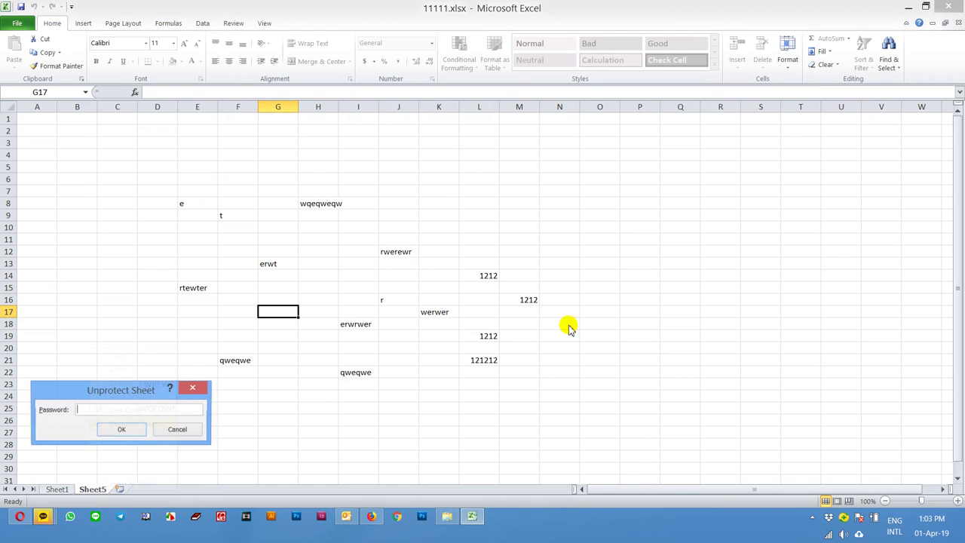
click(122, 427)
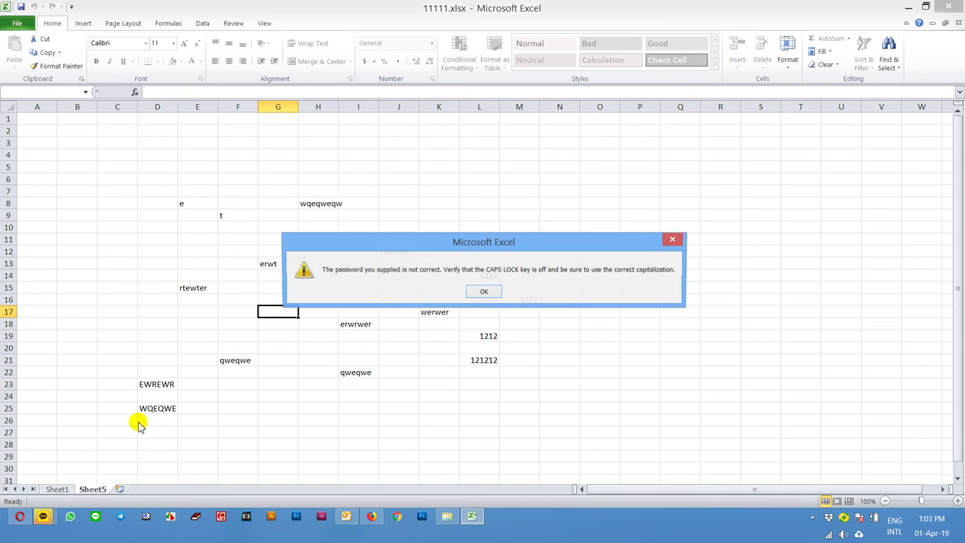
click(483, 293)
key(Down)
key(Down)
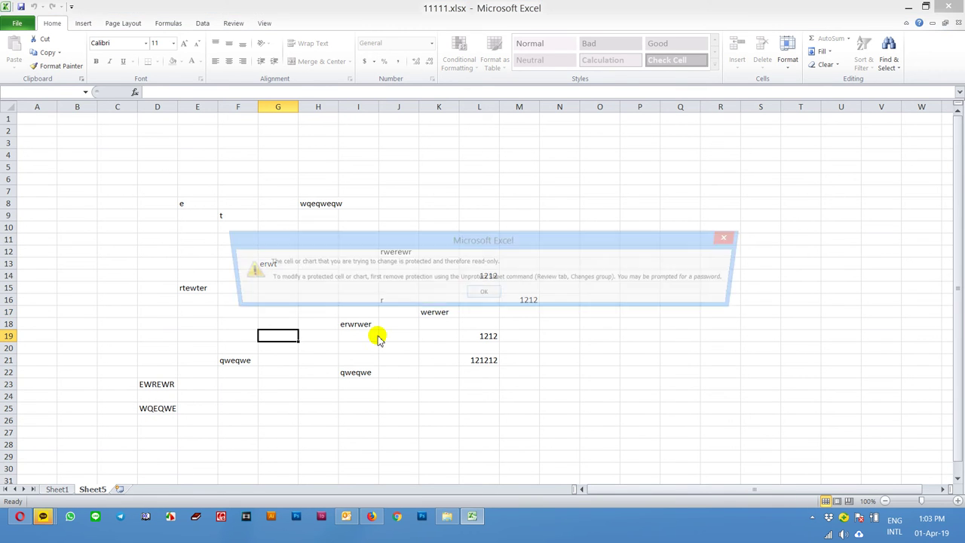
click(488, 293)
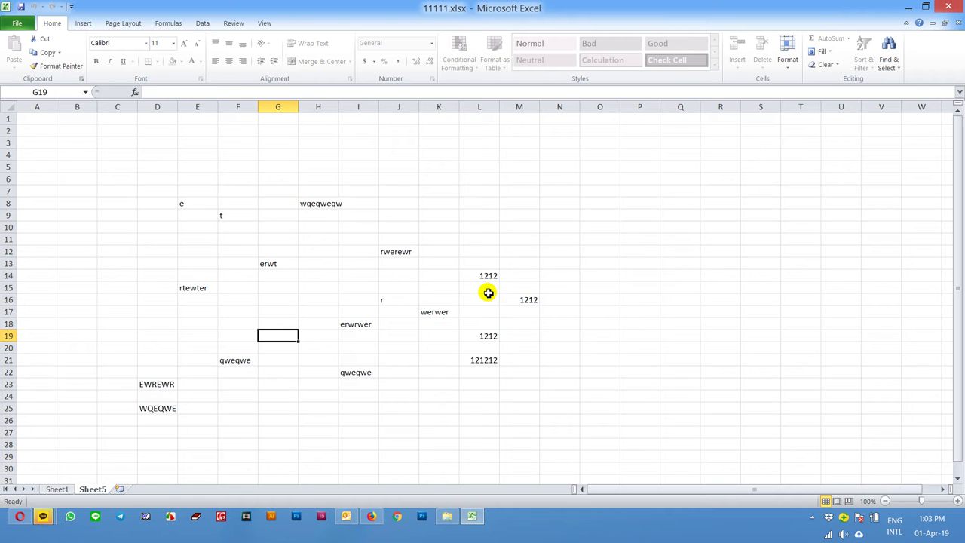
Remove the workbook structure protection from the Review tab without a password.
right_click(92, 489)
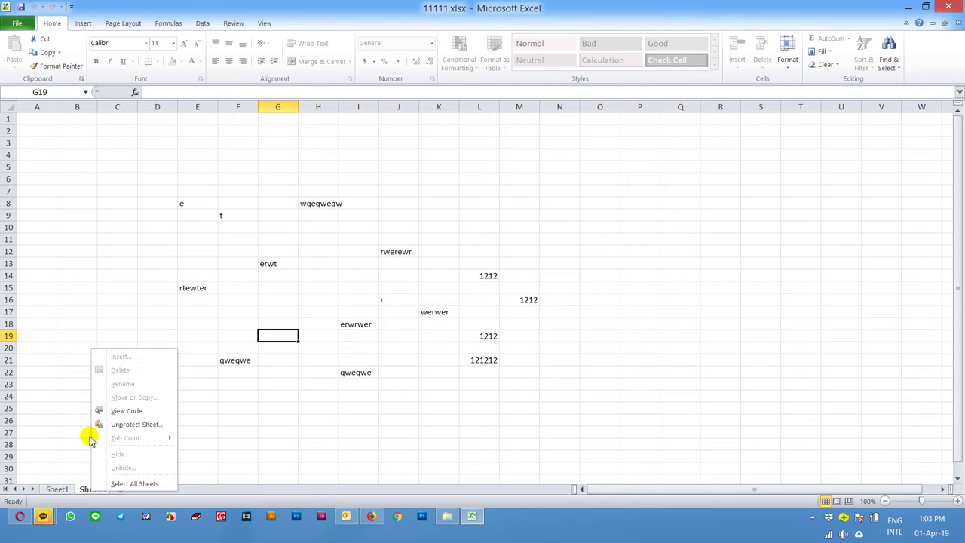
click(312, 190)
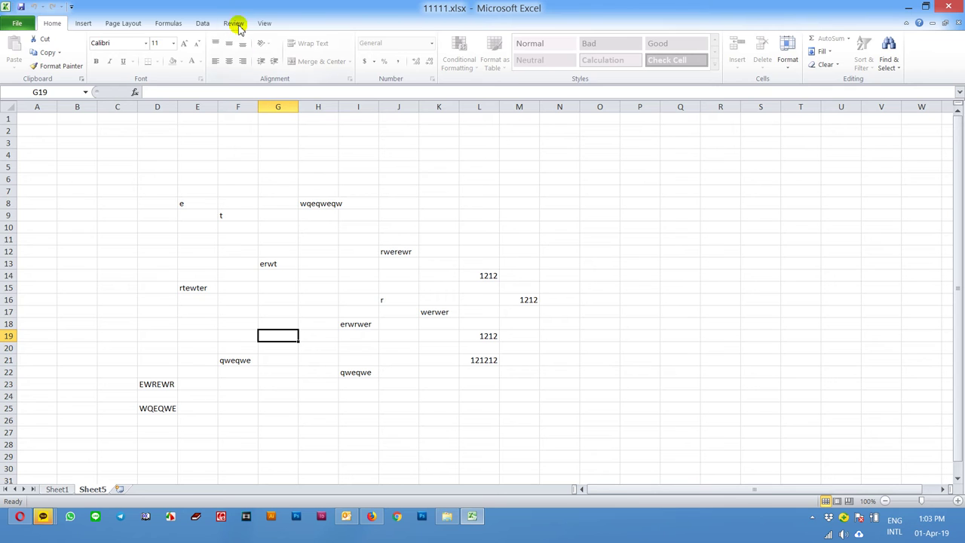
click(236, 24)
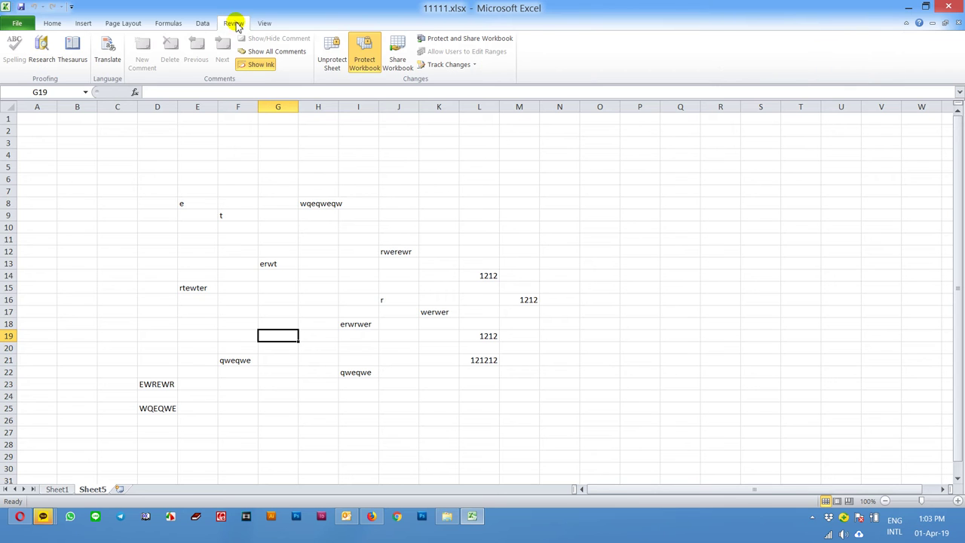
click(369, 50)
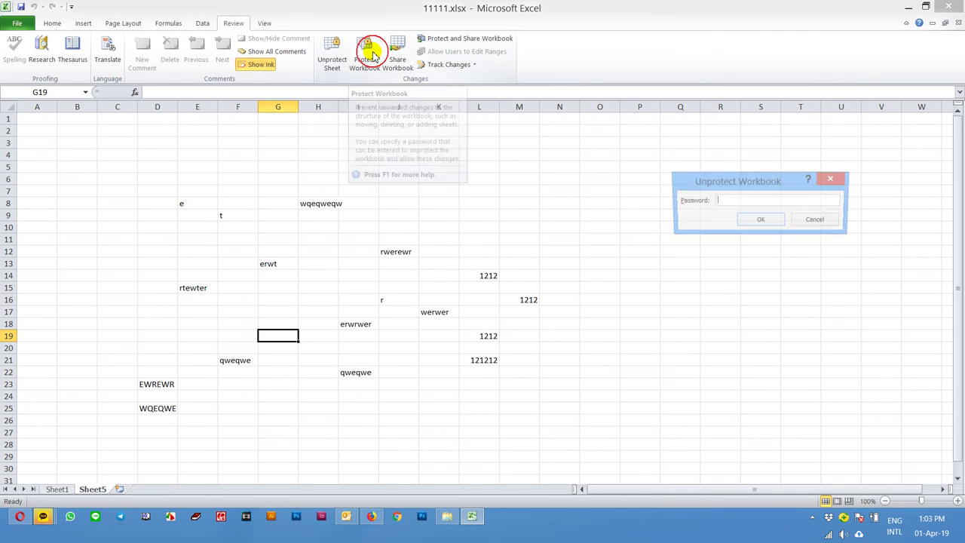
click(744, 227)
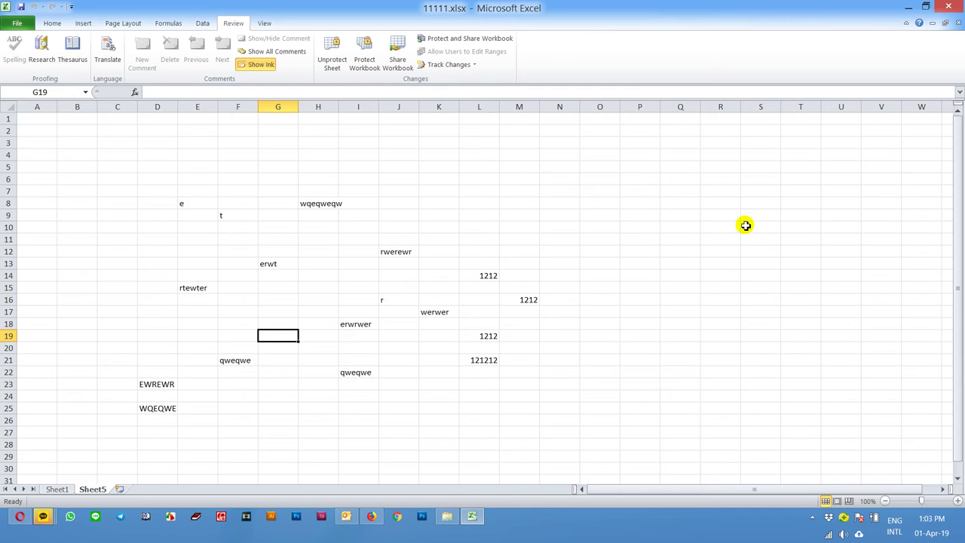
Confirm cell M14 on Sheet5 still refuses edits, then switch to Sheet1.
double_click(511, 282)
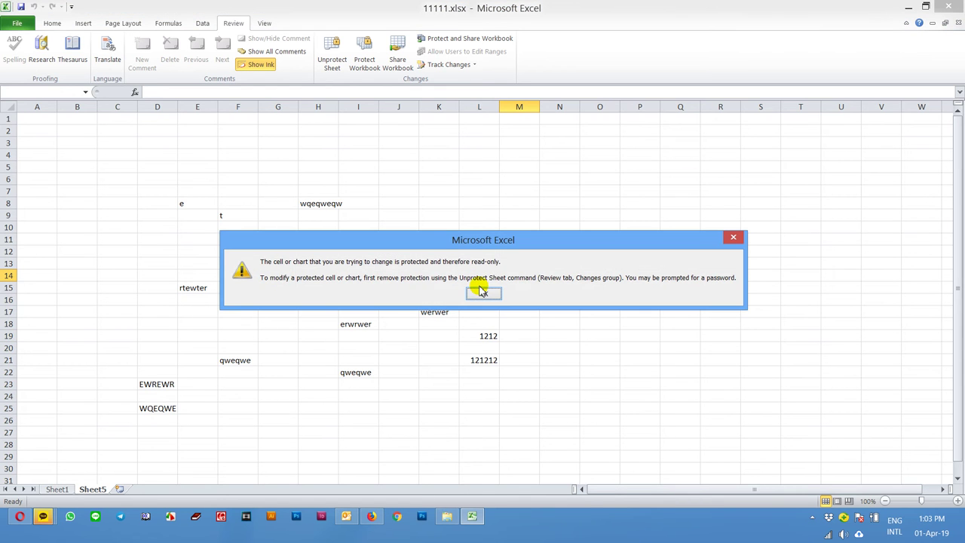
click(481, 292)
click(51, 488)
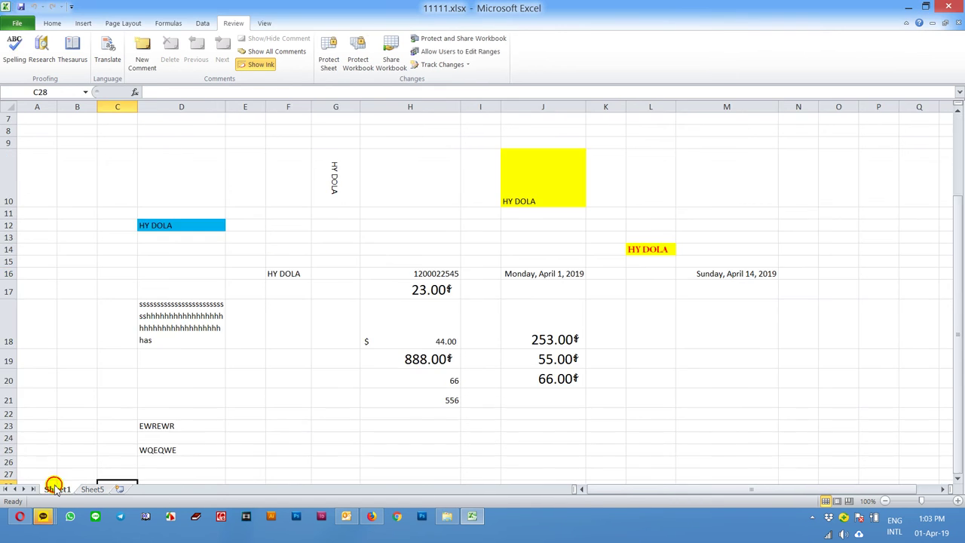
right_click(52, 487)
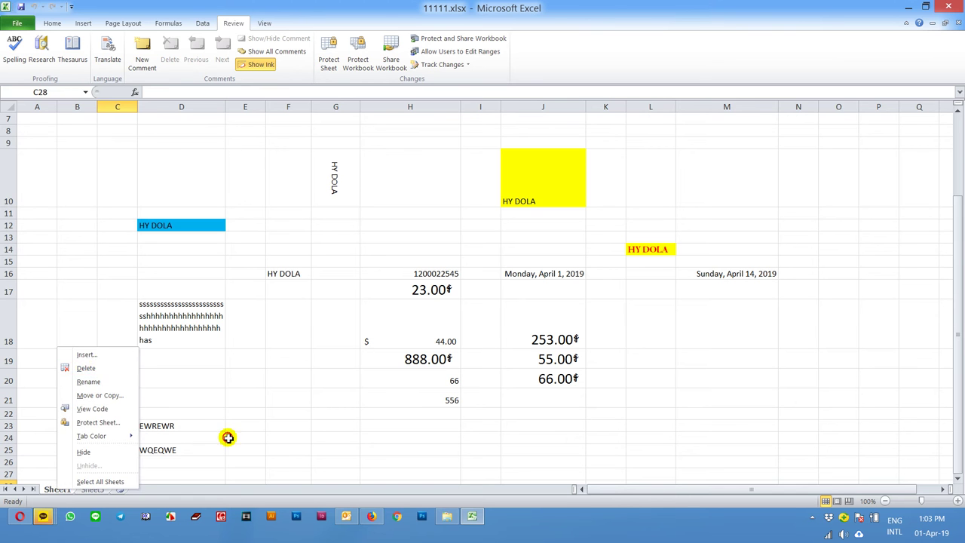
Insert two blank worksheets, then return to Sheet5 and confirm H14 still refuses edits.
click(121, 489)
click(123, 489)
click(161, 490)
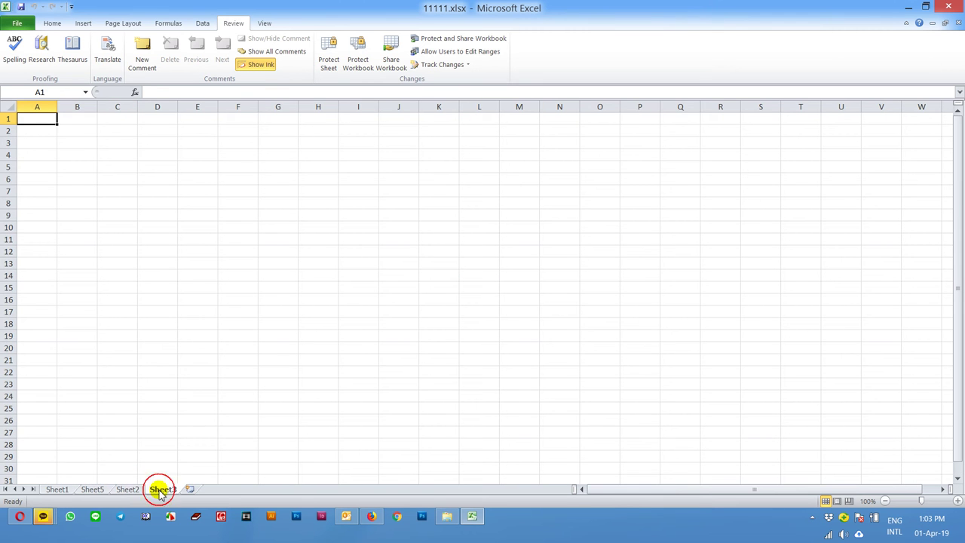
click(93, 489)
click(493, 322)
click(308, 298)
double_click(313, 276)
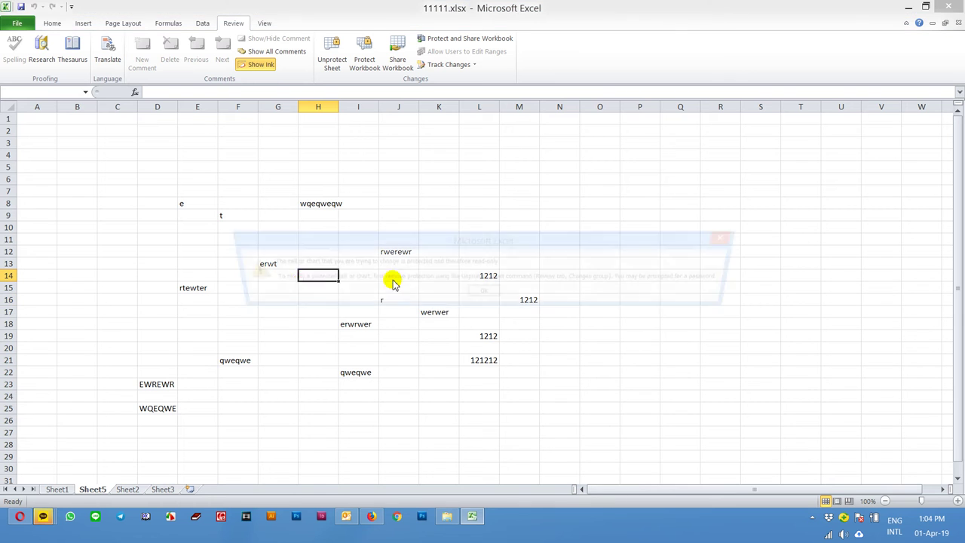
click(482, 295)
Unprotect Sheet5 and enter ewrewr in cell I16.
right_click(94, 489)
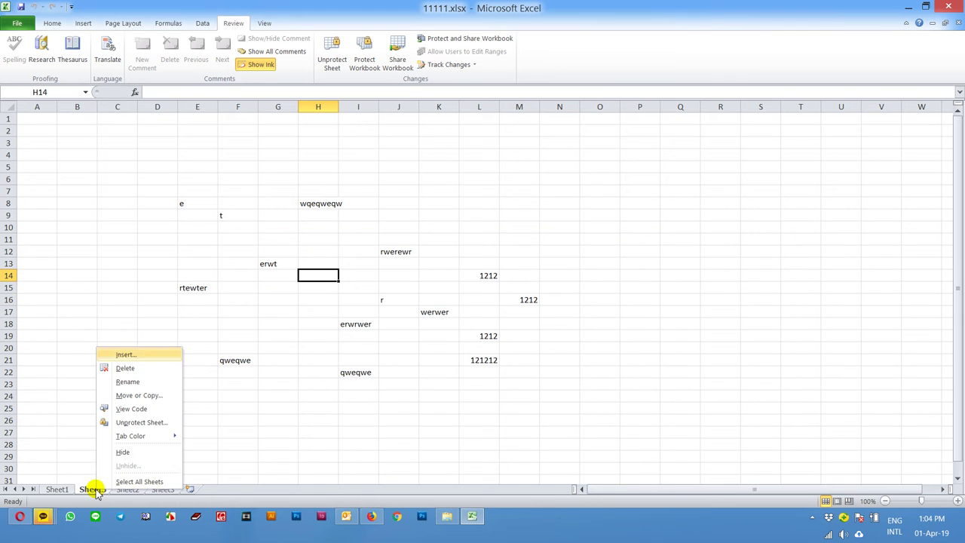
click(131, 424)
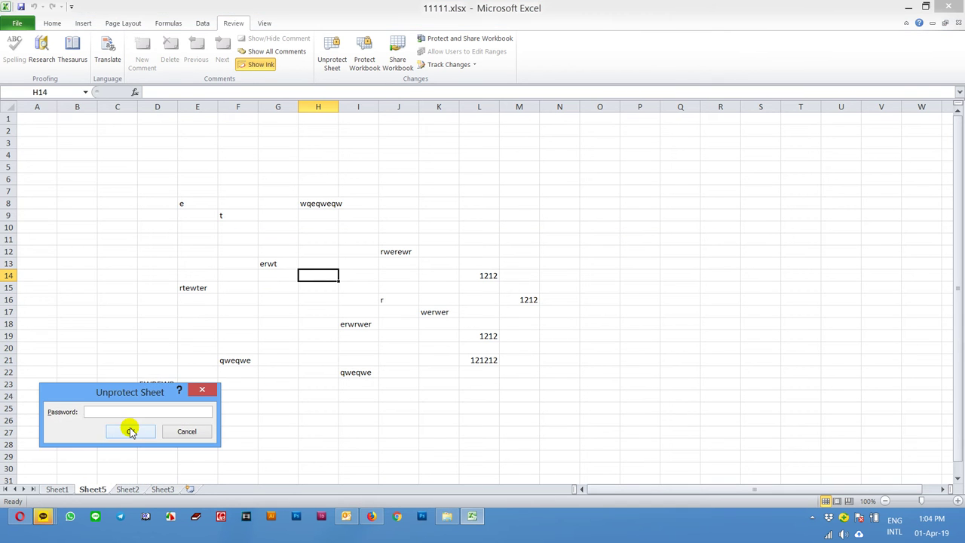
click(134, 431)
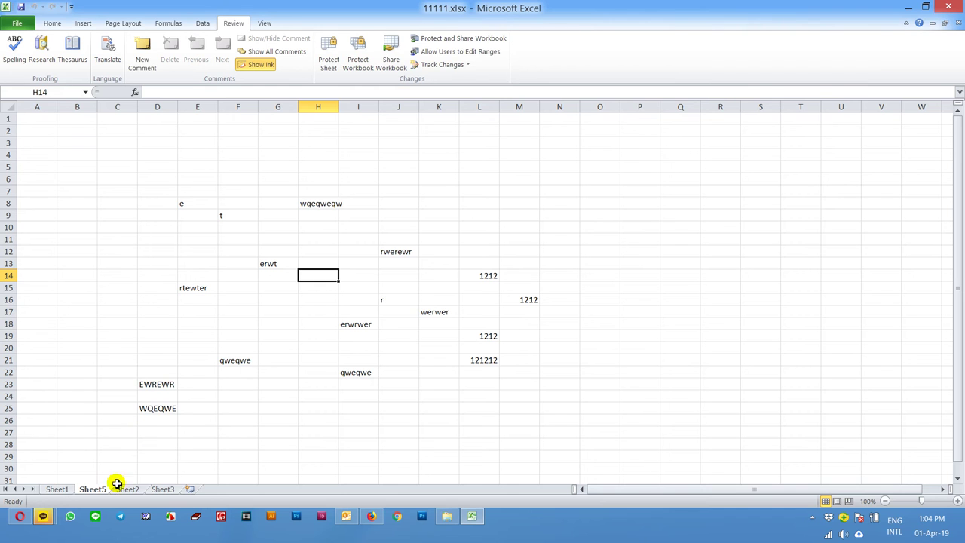
click(358, 299)
text(ewrewr)
click(692, 287)
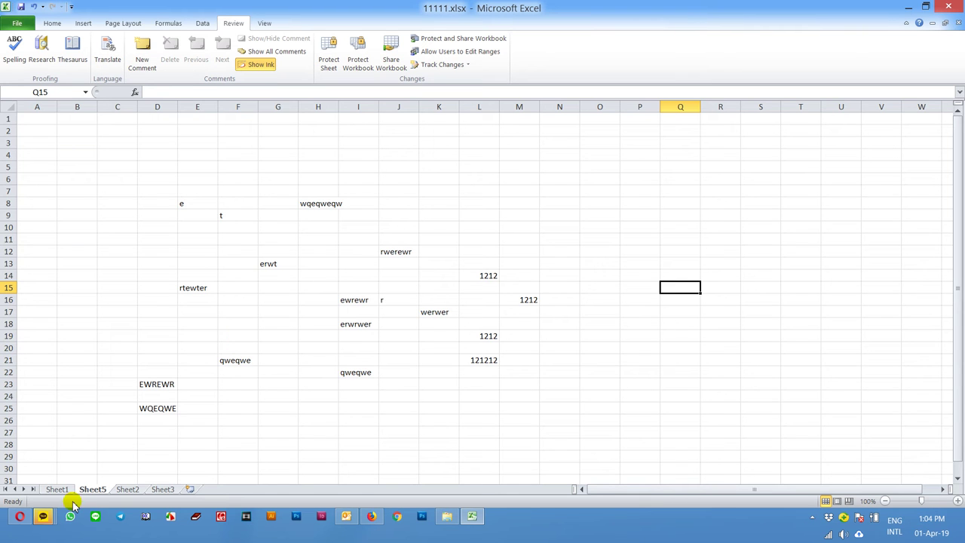
Re-protect Sheet5 with a confirmed password and verify cell I21 refuses edits.
right_click(92, 489)
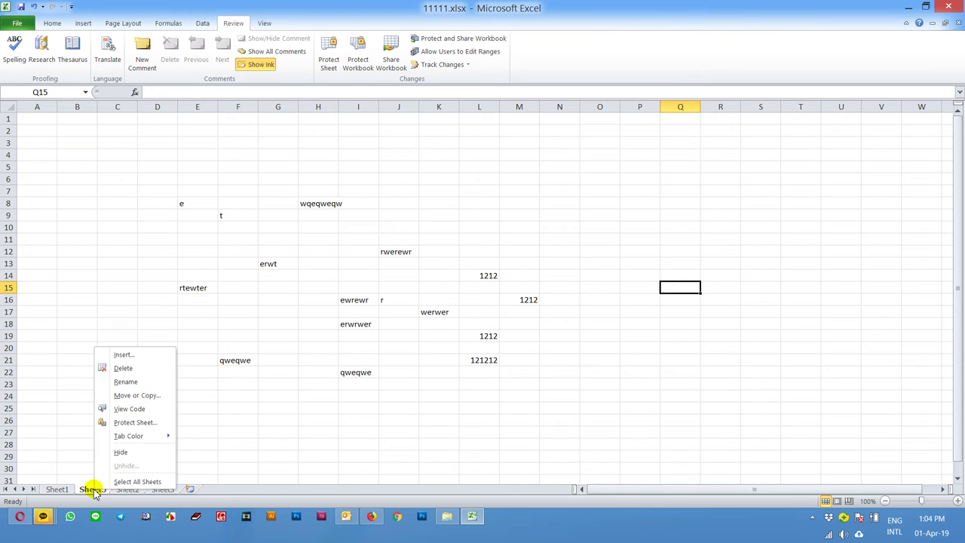
click(129, 424)
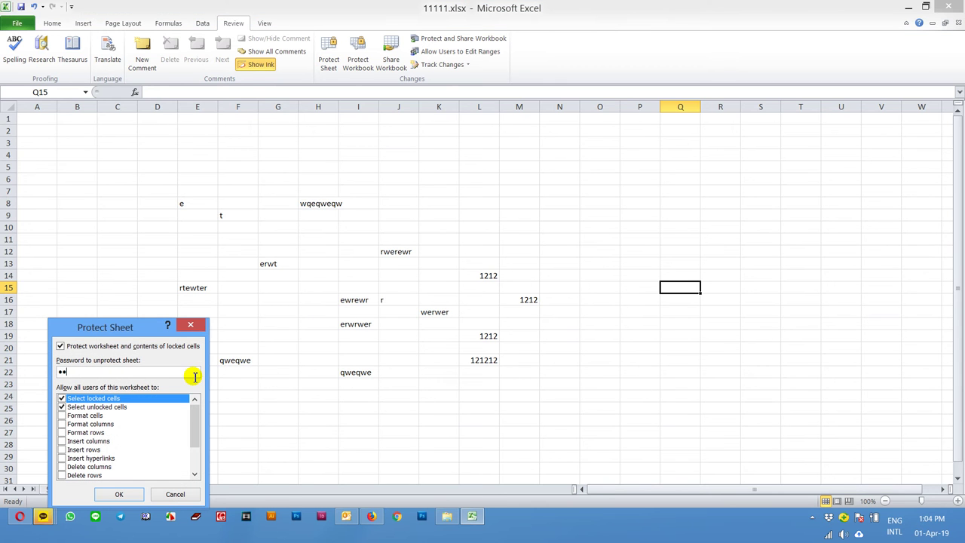
click(124, 494)
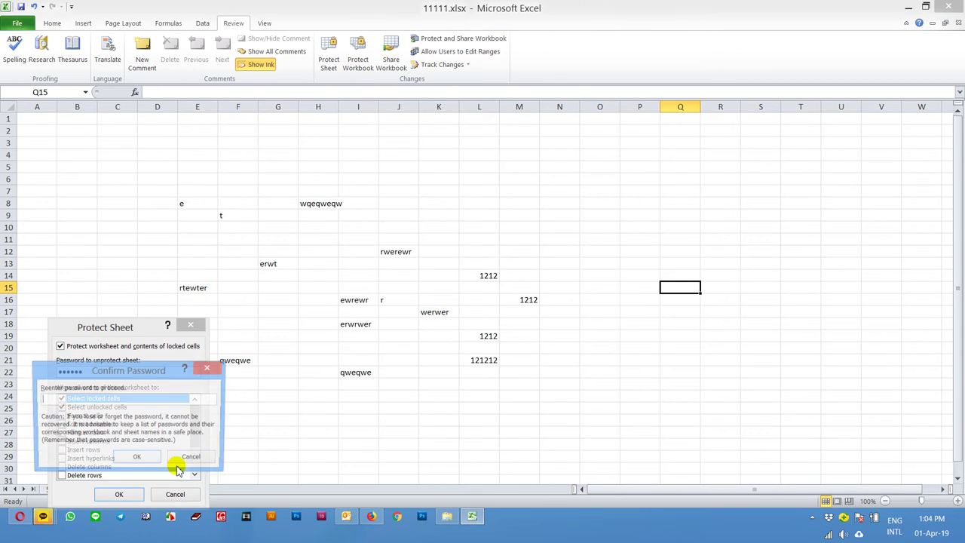
click(120, 458)
double_click(359, 360)
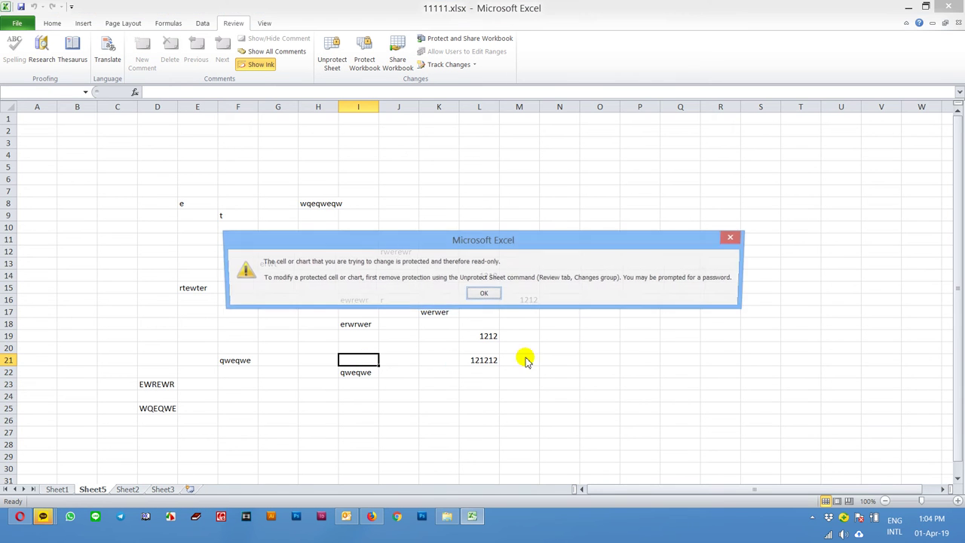
click(477, 293)
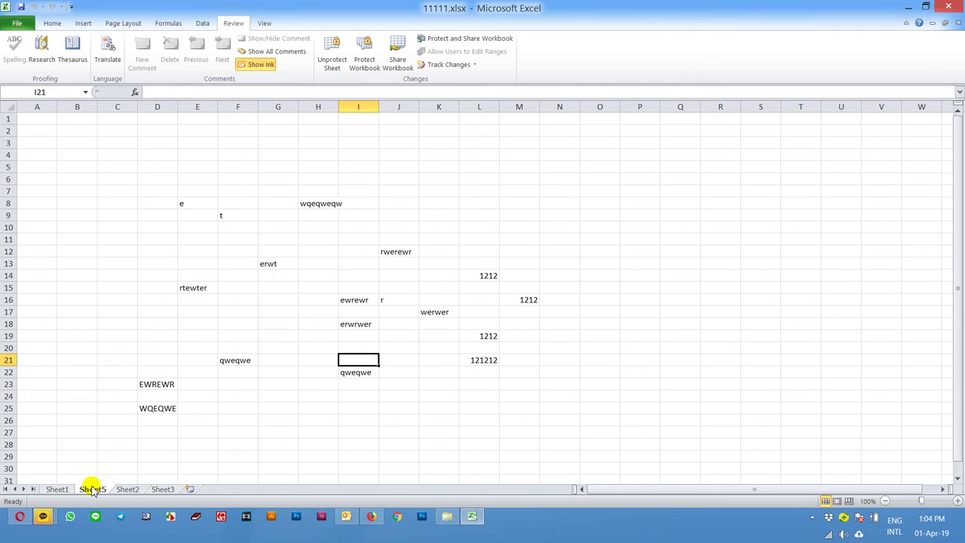
right_click(92, 490)
key(Escape)
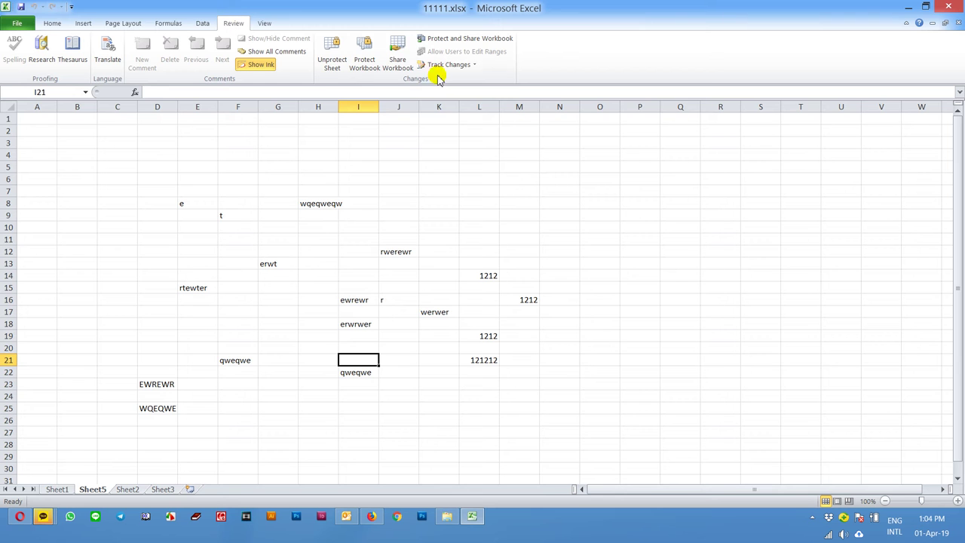
Protect the workbook structure with a confirmed password; confirm Sheet5's I24 still refuses edits.
click(363, 48)
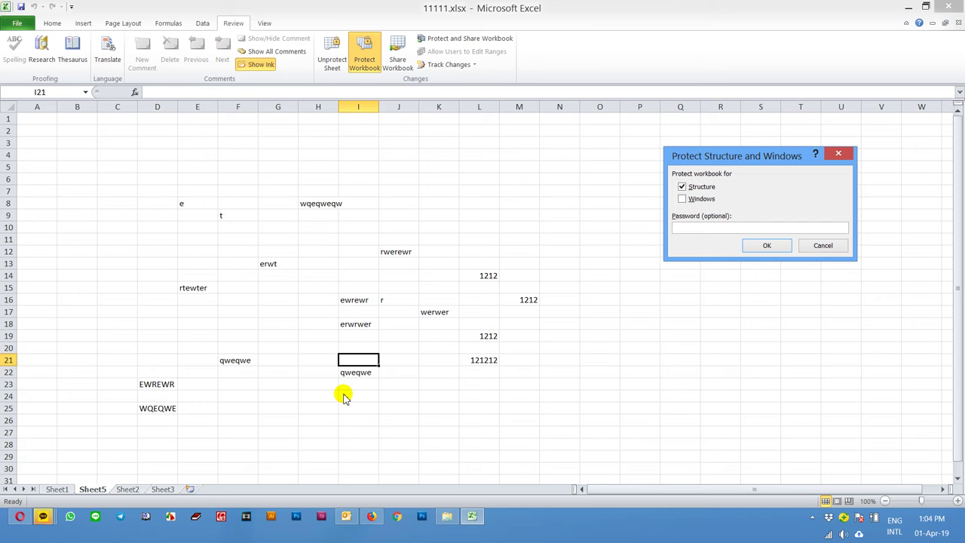
click(772, 246)
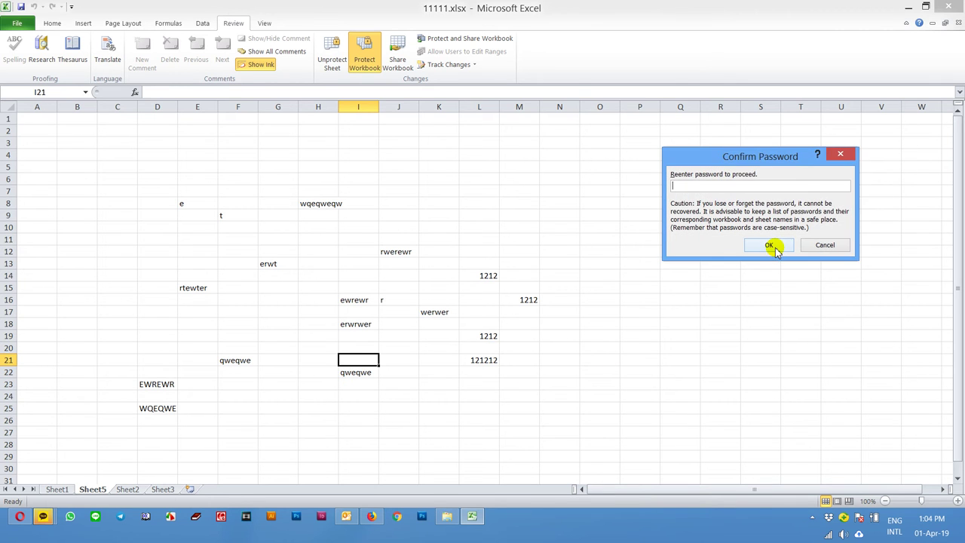
click(772, 247)
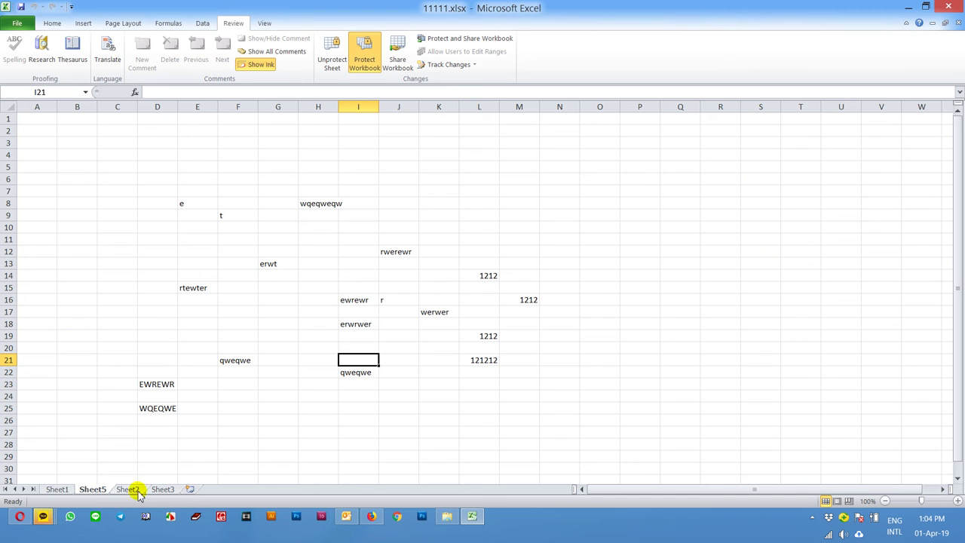
right_click(107, 487)
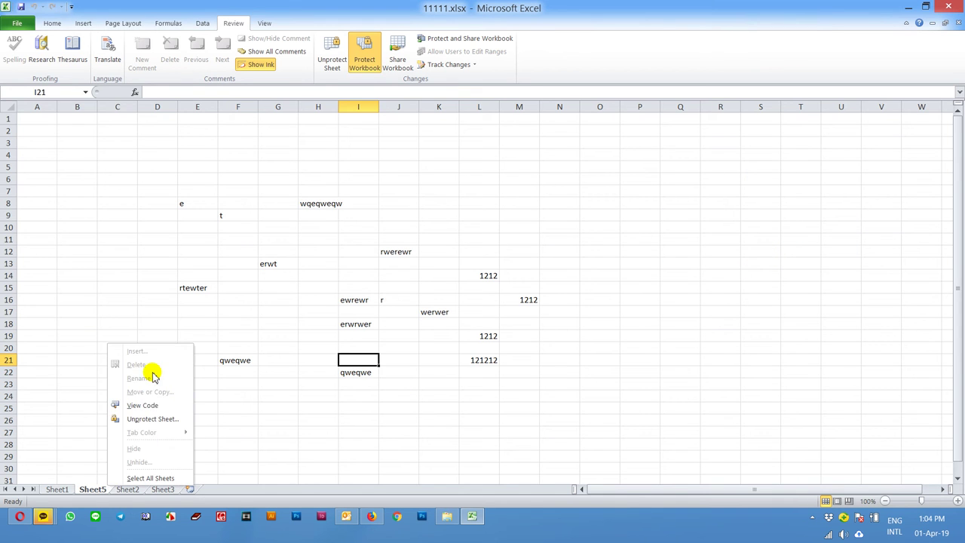
click(357, 413)
double_click(356, 396)
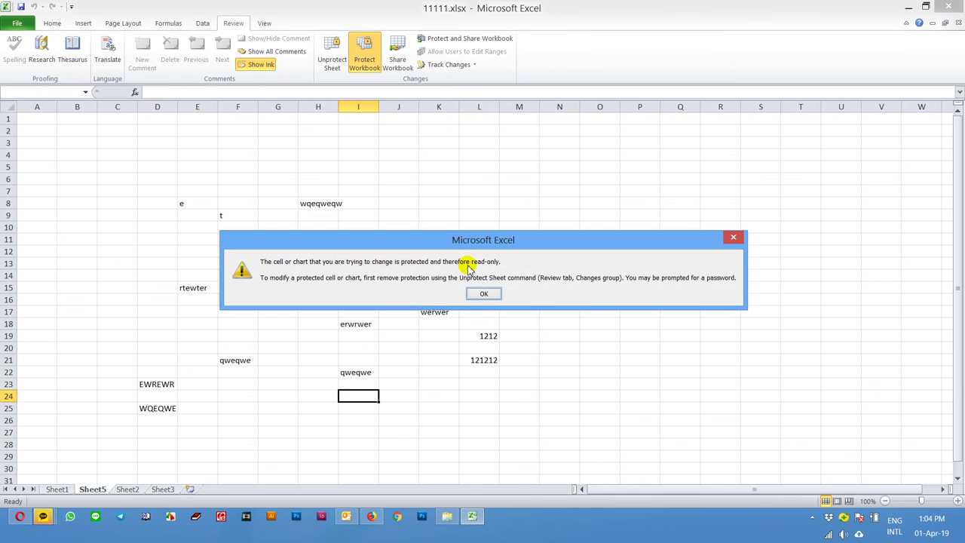
click(475, 293)
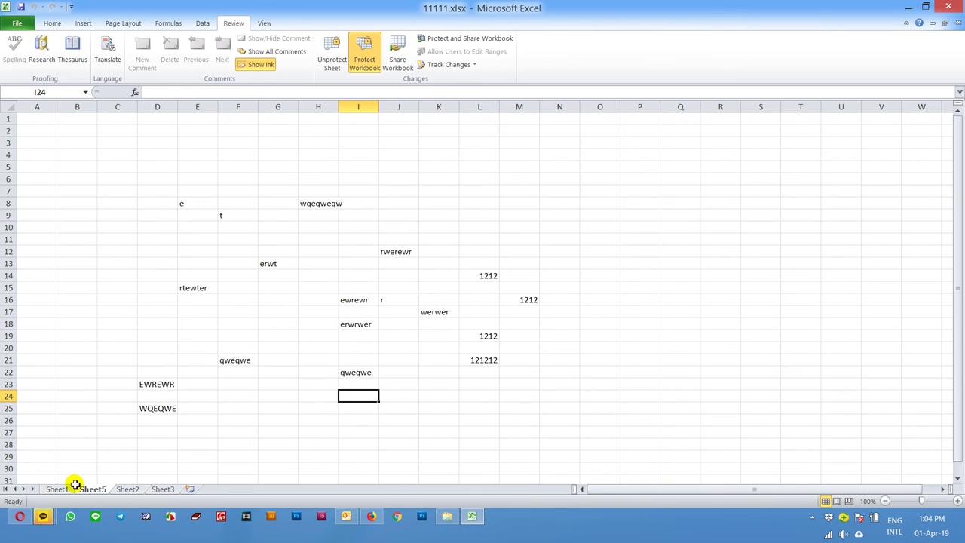
Enter wqe in cell F17 on Sheet1.
click(68, 489)
click(291, 291)
text(wqe)
click(341, 353)
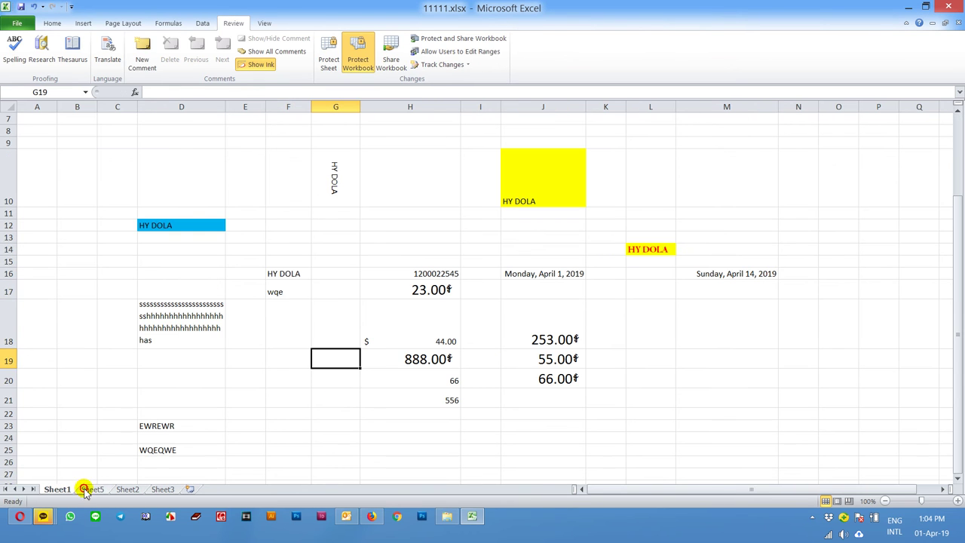
Check that Sheet5 still refuses edits, then close the workbook.
click(84, 489)
double_click(447, 249)
click(485, 292)
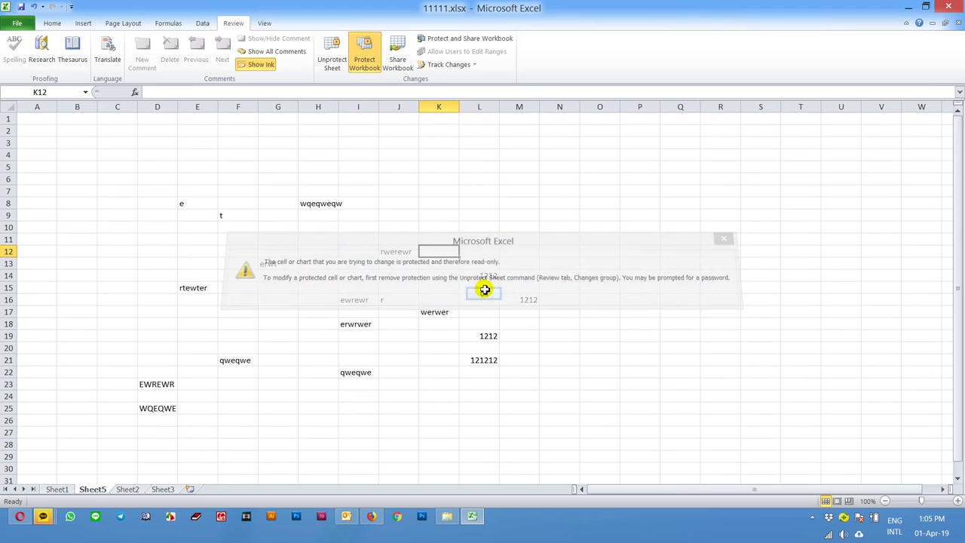
click(959, 7)
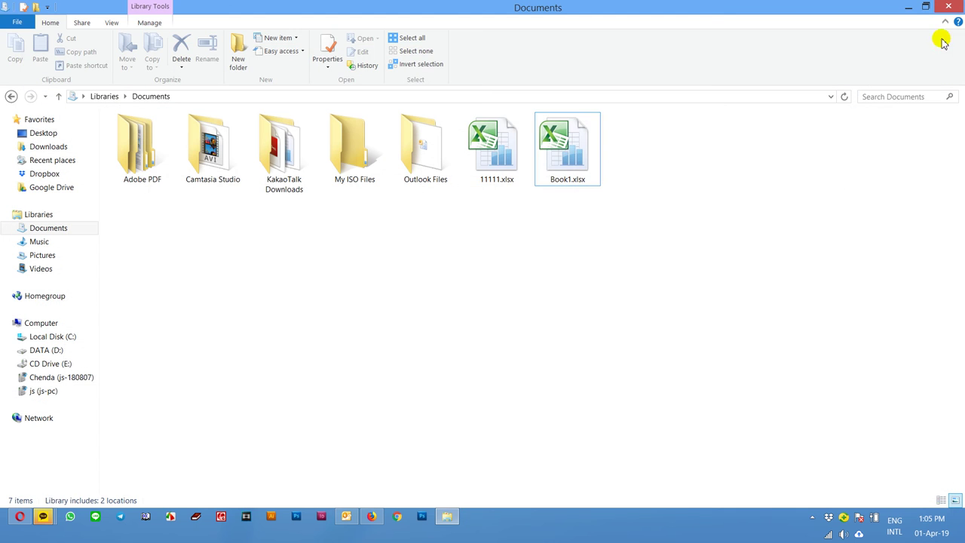
Reopen 11111.xlsx and confirm Sheet5 cells, including I17, remain read-only.
double_click(493, 156)
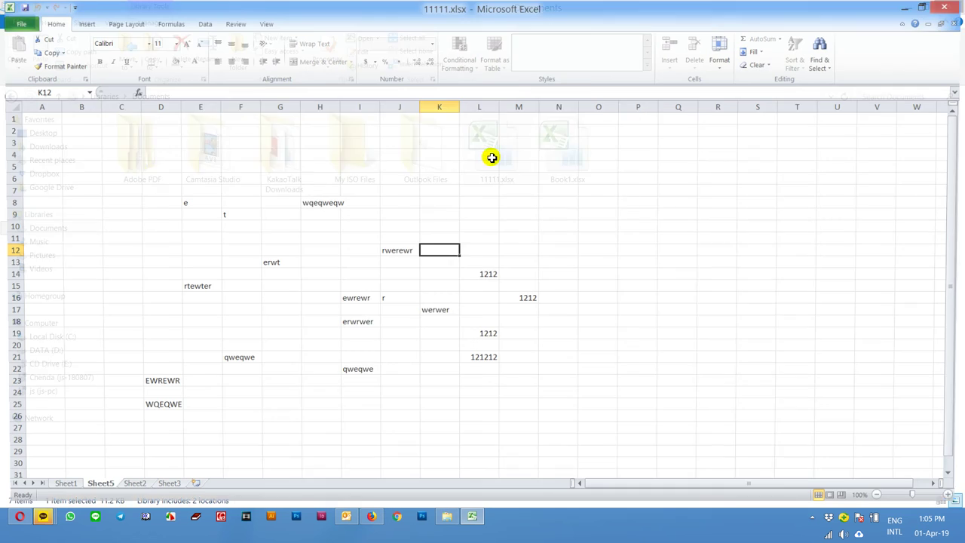
double_click(231, 382)
click(483, 294)
double_click(356, 309)
click(482, 293)
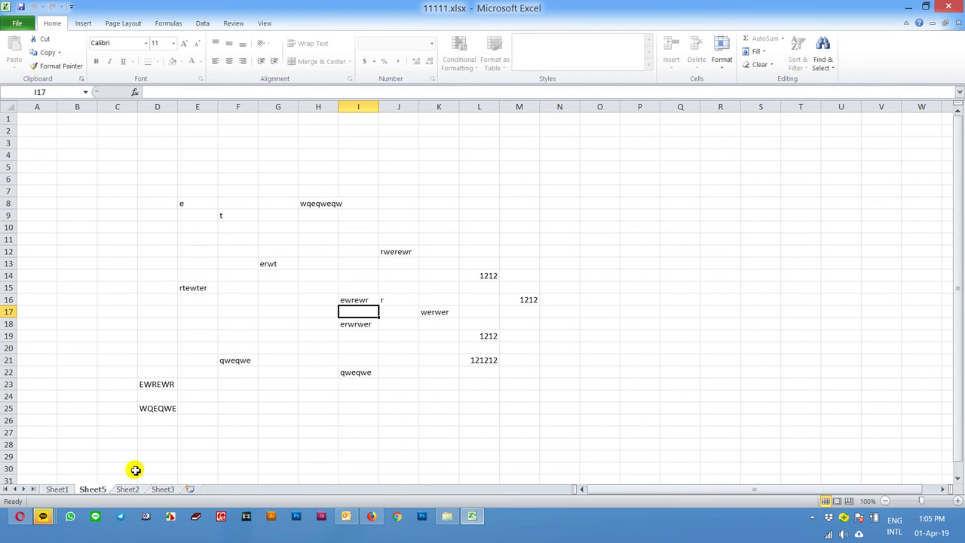
right_click(91, 490)
Enter sadasd in Sheet1 cell F19, then view the workbook's File Info page.
click(57, 490)
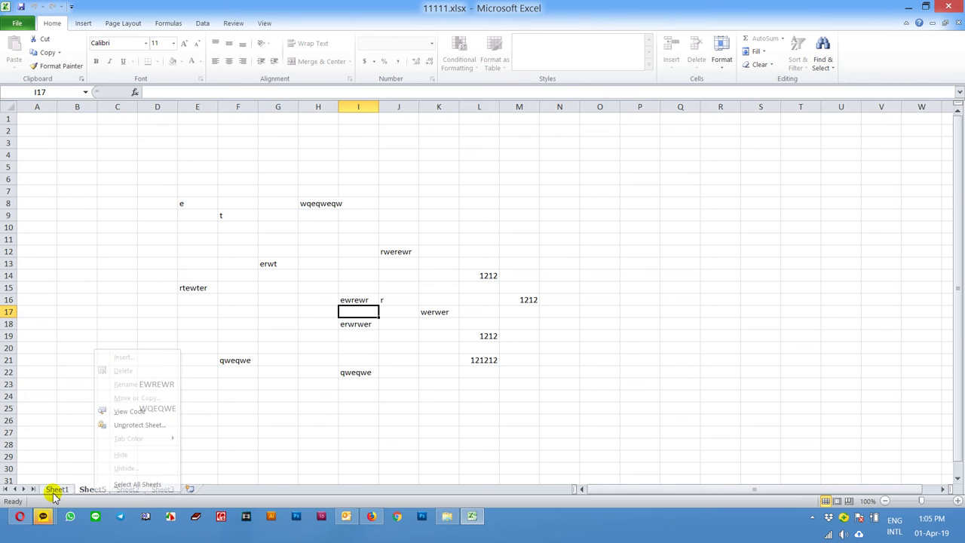
right_click(208, 360)
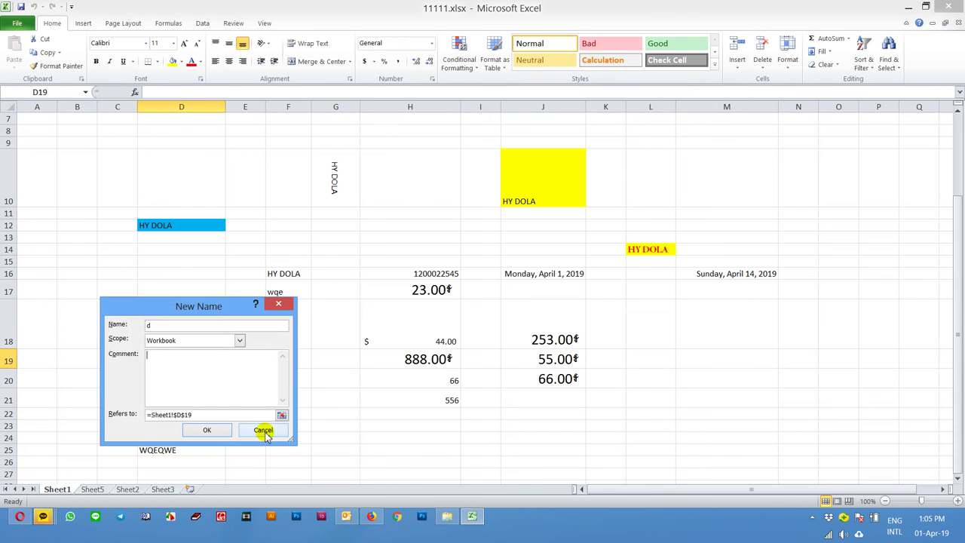
click(263, 430)
click(303, 360)
text(sadasd)
click(362, 402)
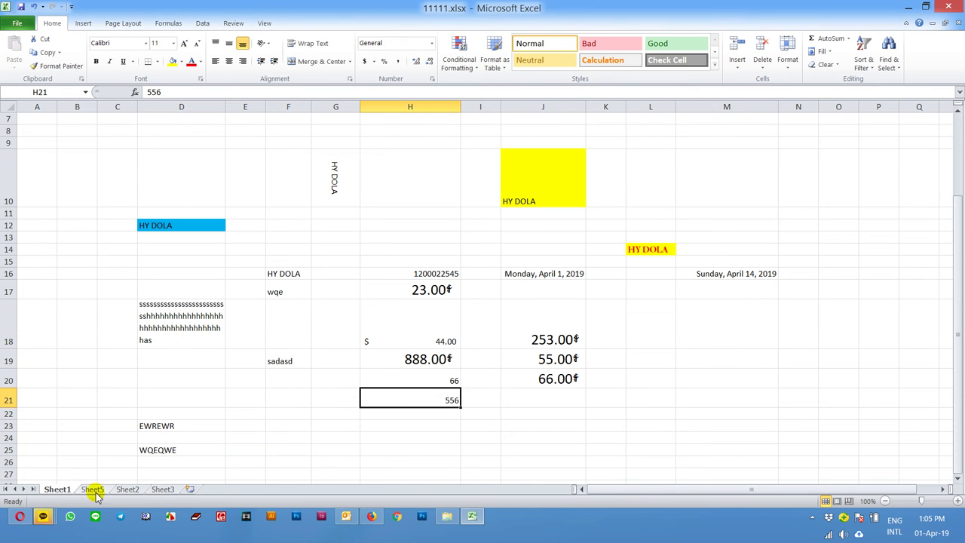
right_click(71, 487)
click(402, 379)
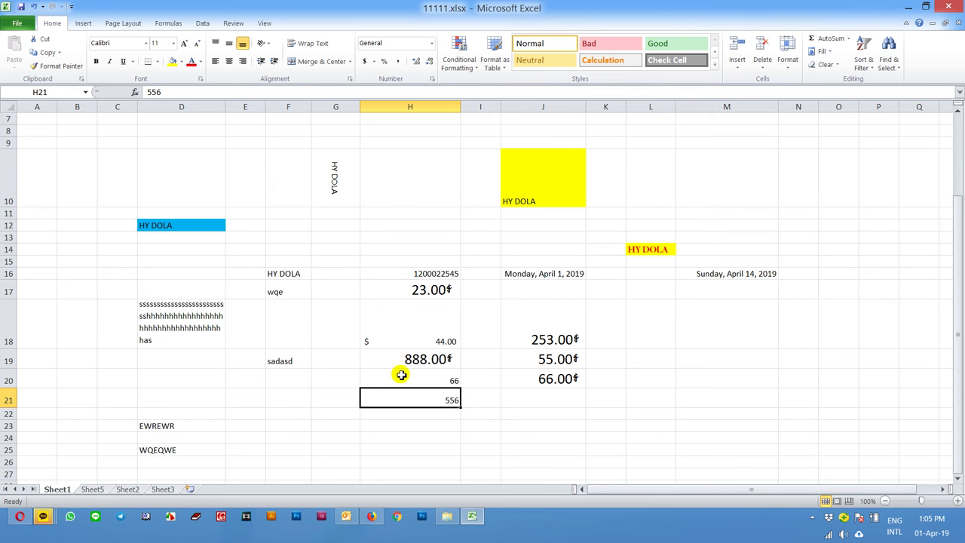
click(20, 24)
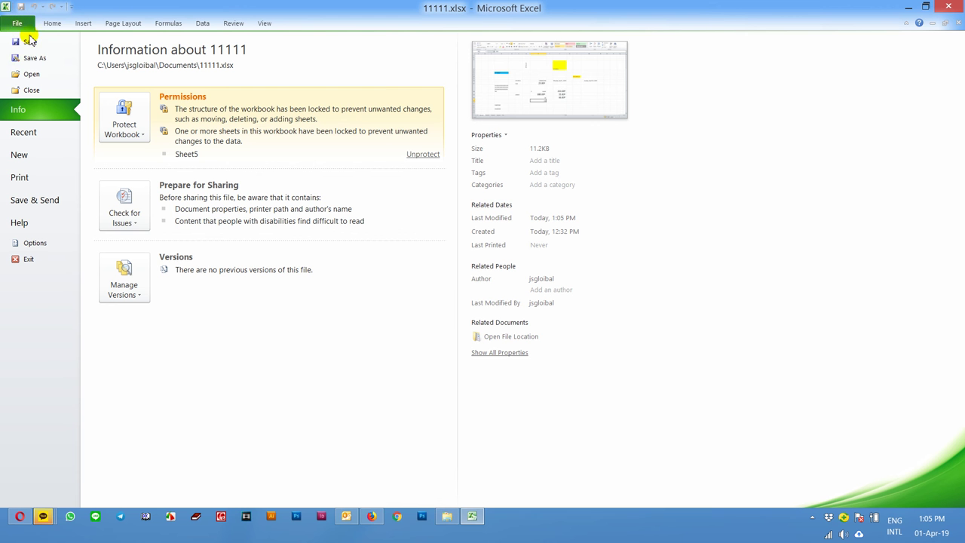
Close Excel, reopen 11111.xlsx from Documents, and start saving a copy via File > Save As.
click(263, 22)
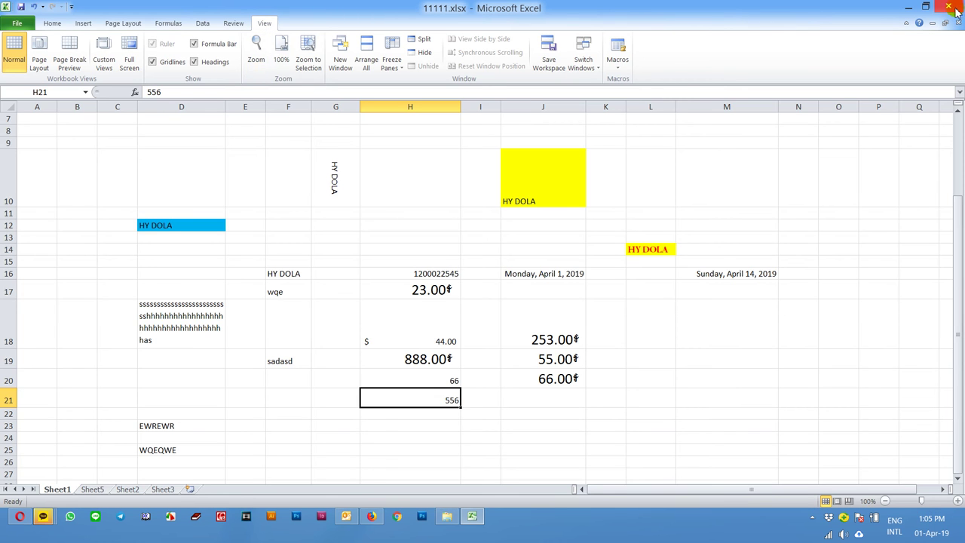
click(948, 6)
click(505, 143)
double_click(505, 144)
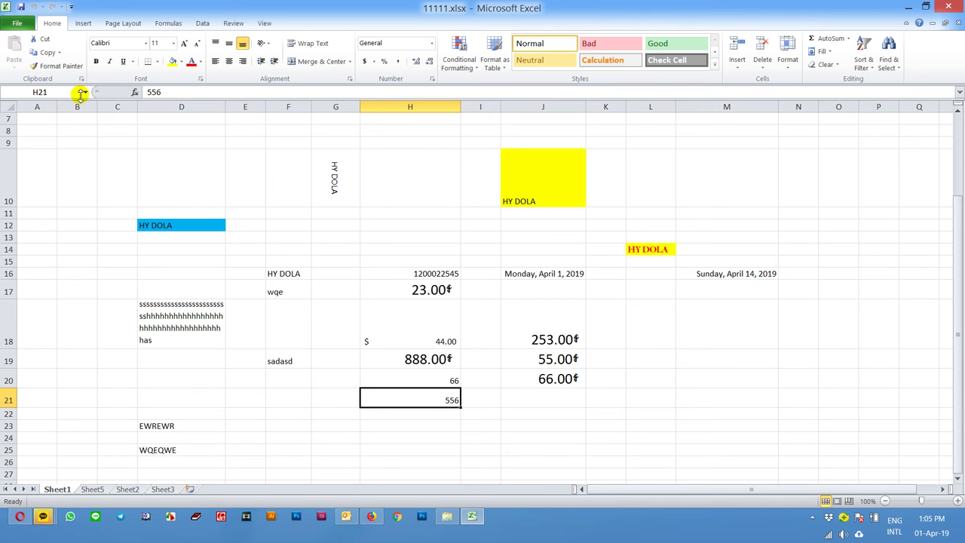
click(21, 24)
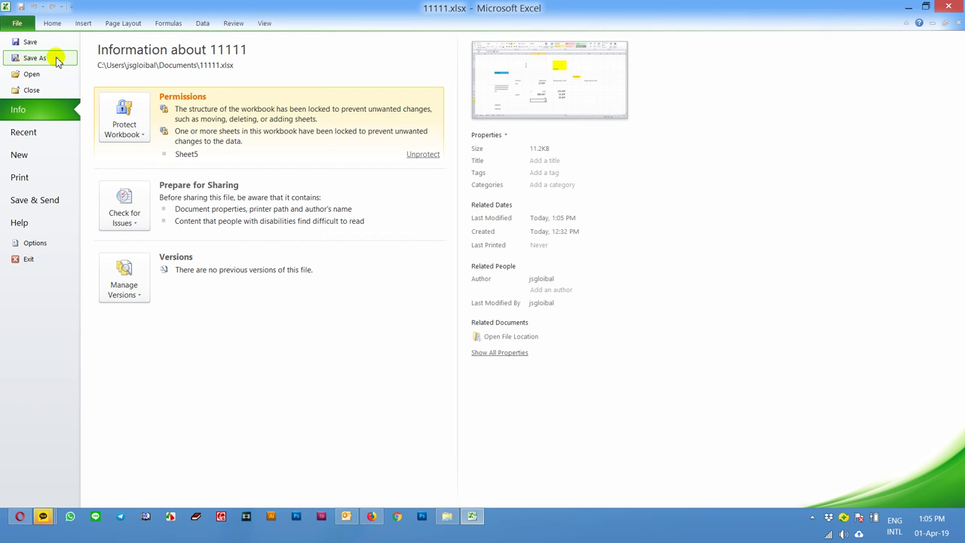
click(55, 58)
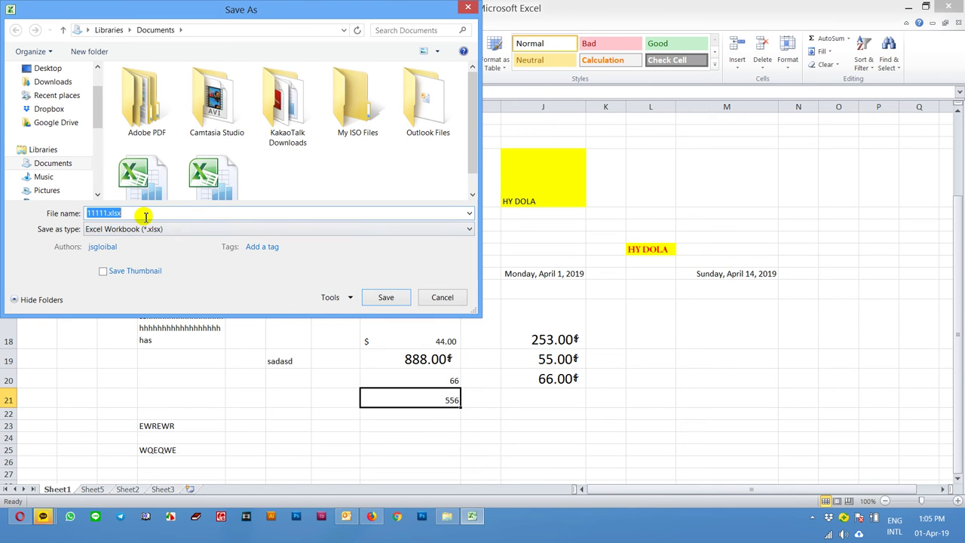
Save the workbook as Excel Exam.xlsx, close Excel, and reopen the file from Explorer.
text(Excel Exam)
key(Return)
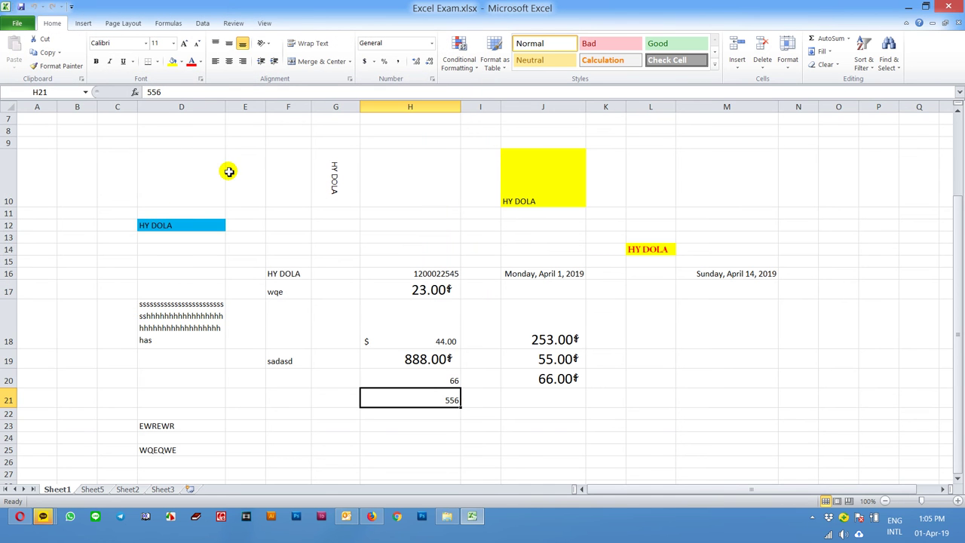
click(959, 4)
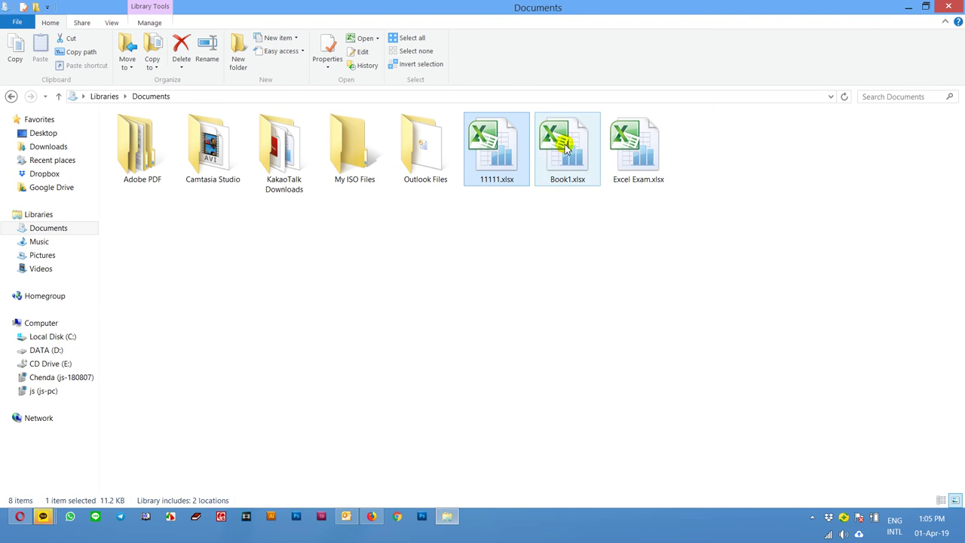
double_click(642, 143)
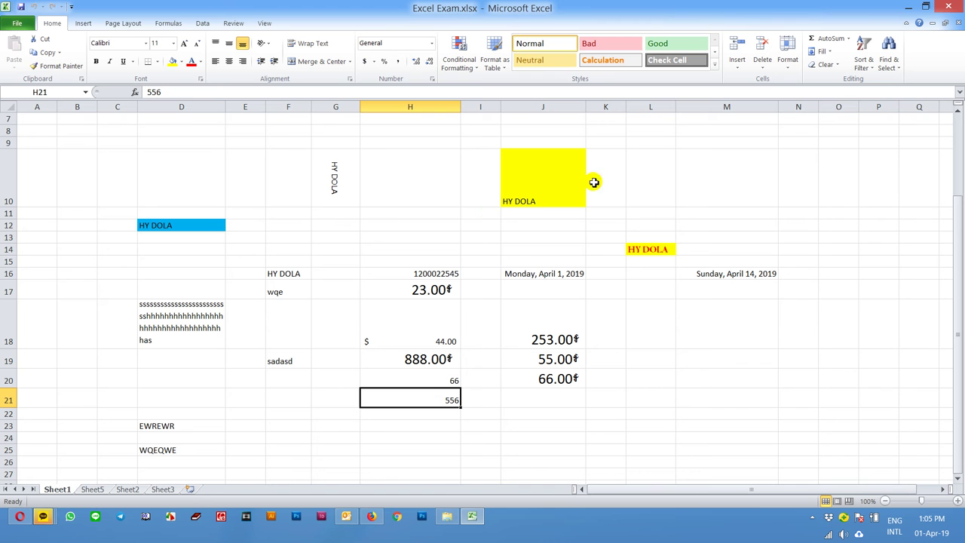
click(784, 190)
Save a copy under the new name Excel Exam Pass Word.
click(28, 26)
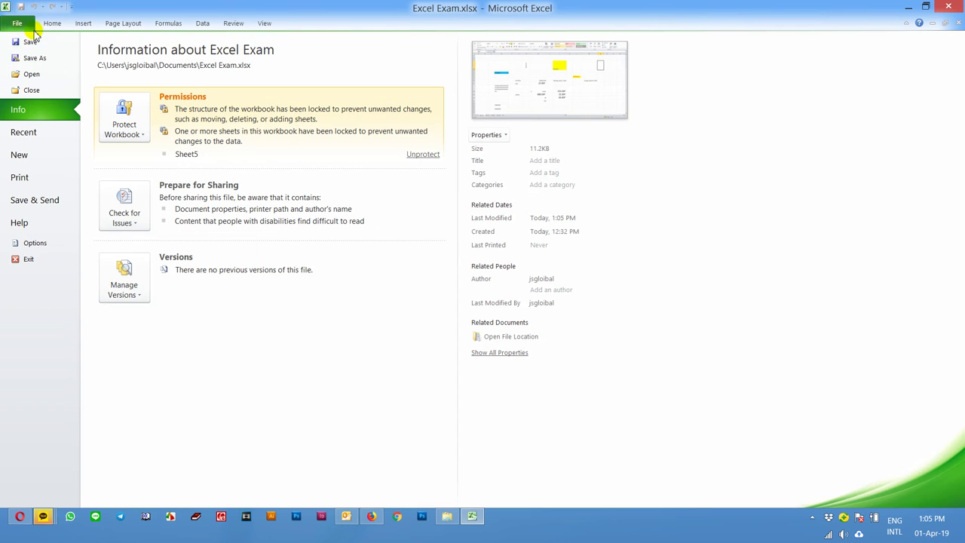
click(59, 57)
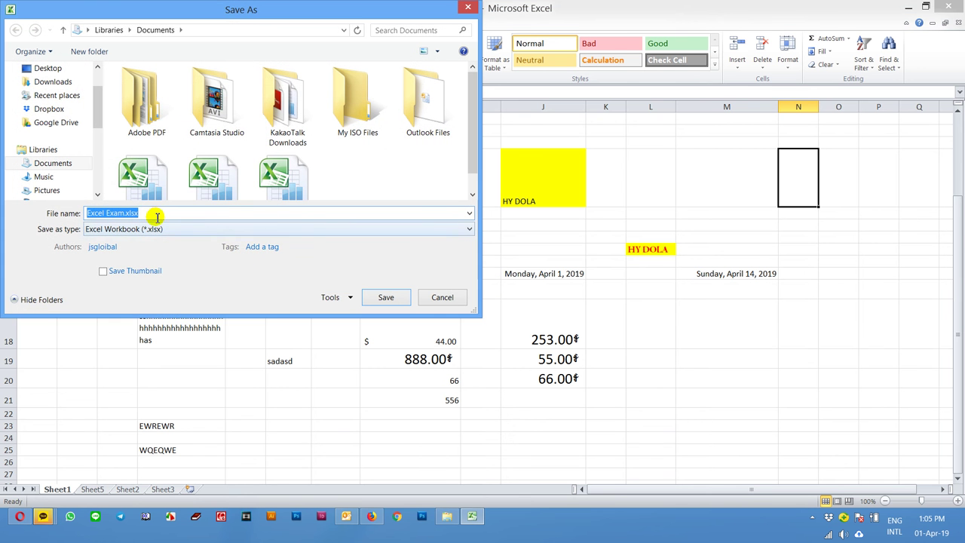
click(124, 214)
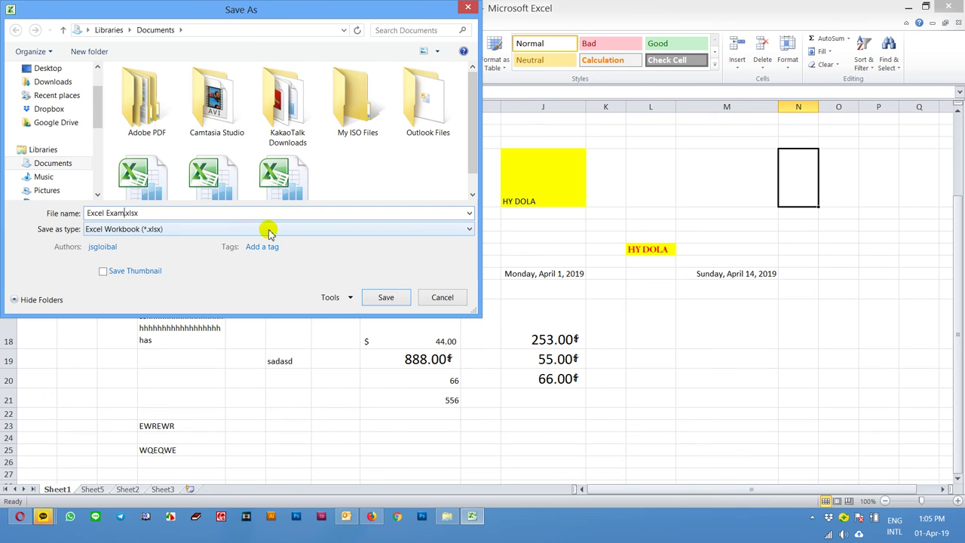
text(Pass Word)
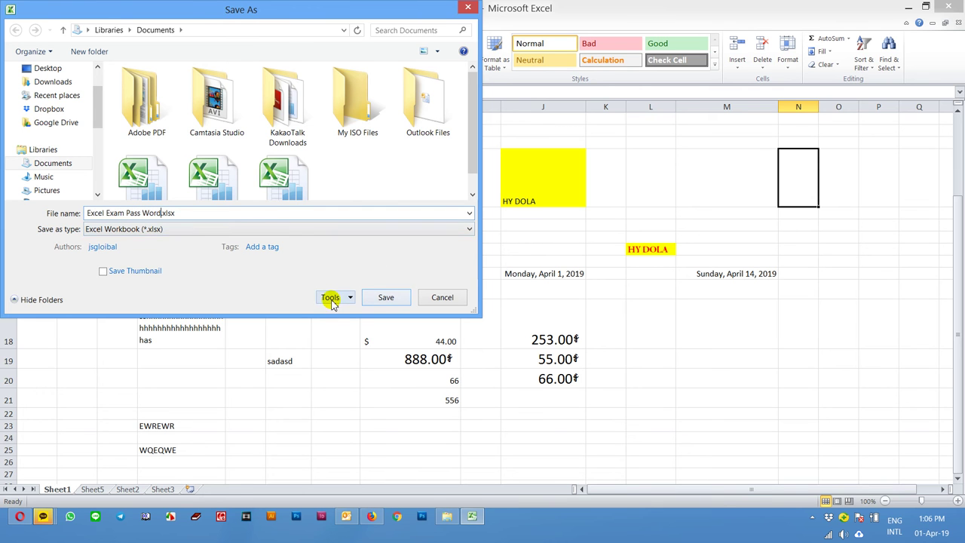
Set passwords to open and to modify in General Options, and confirm both.
click(338, 298)
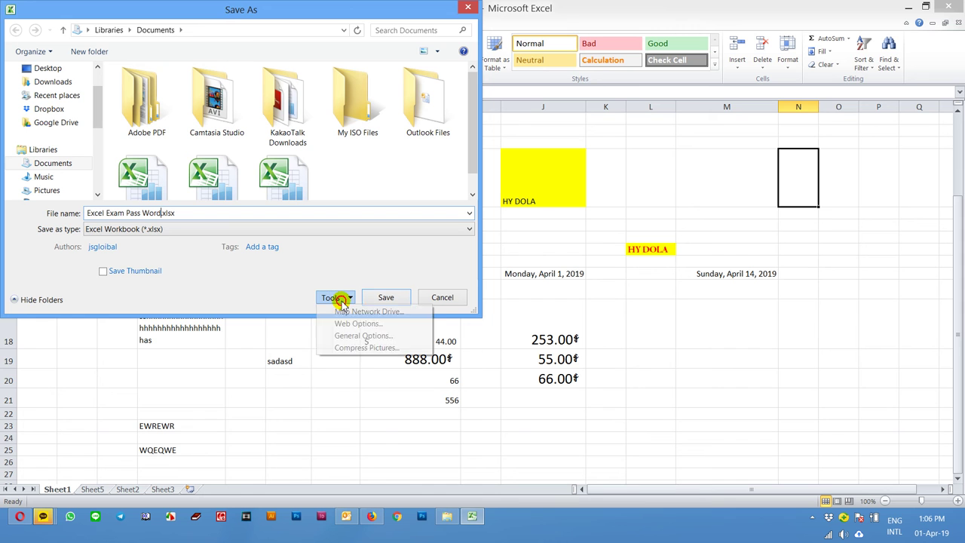
click(385, 337)
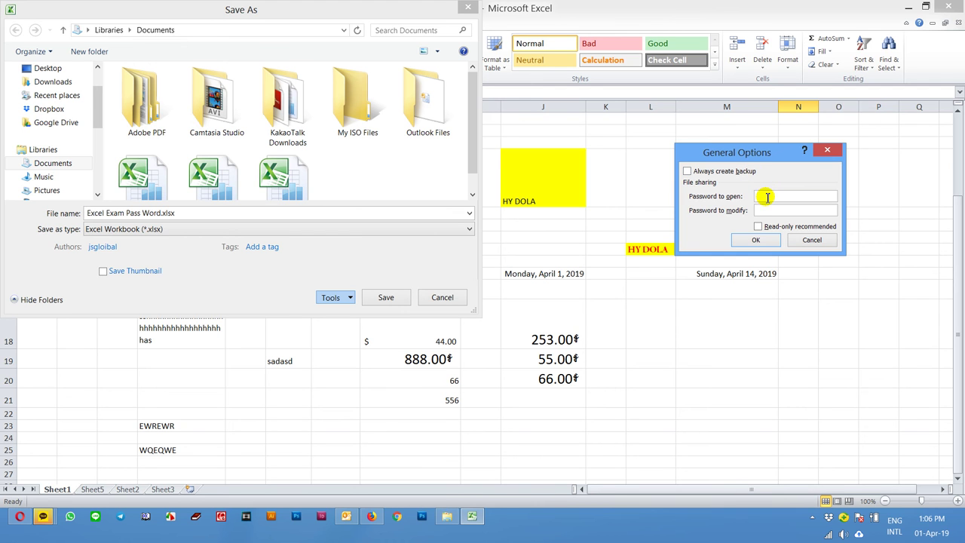
click(760, 212)
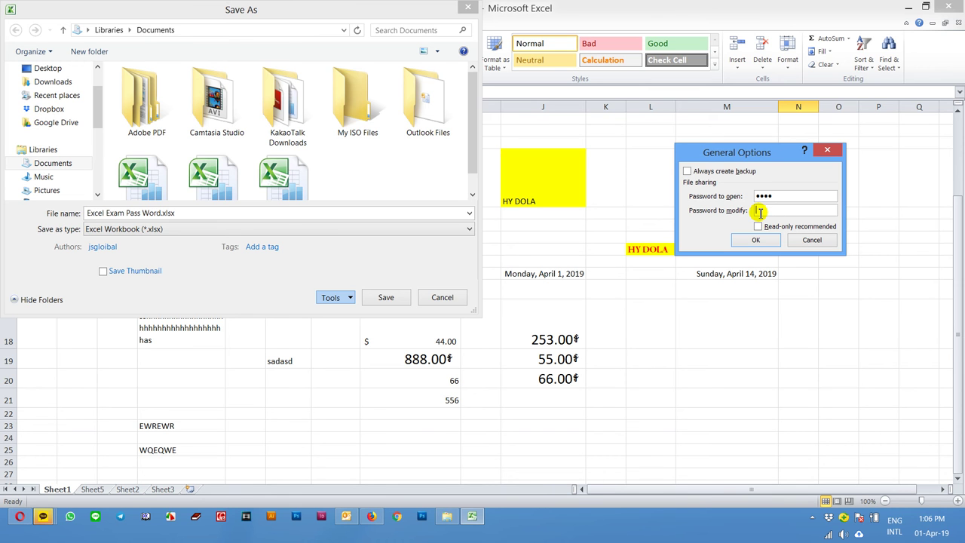
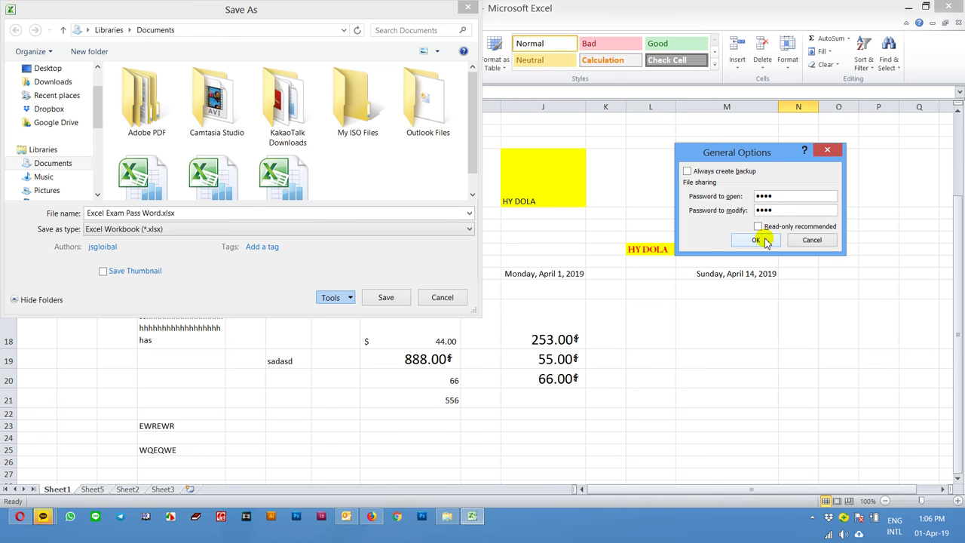
click(755, 242)
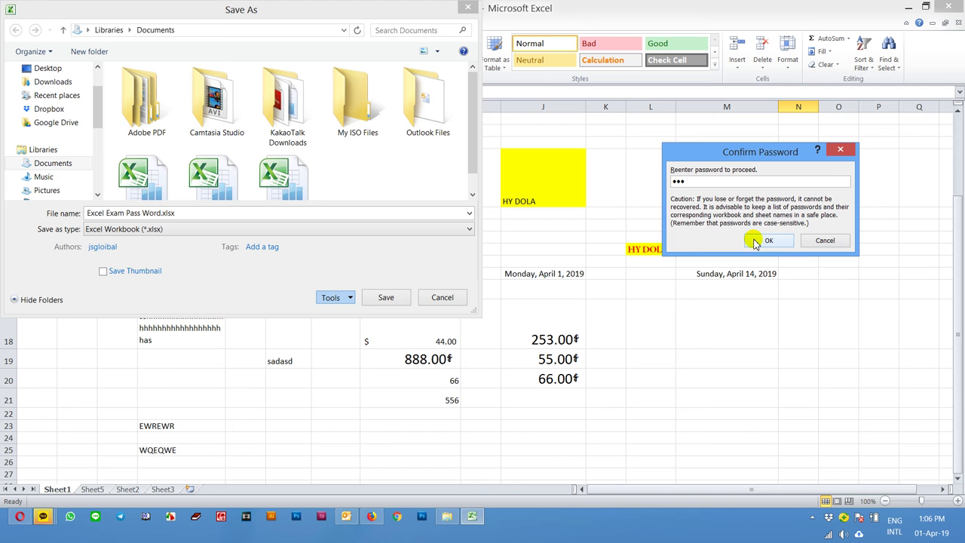
click(765, 242)
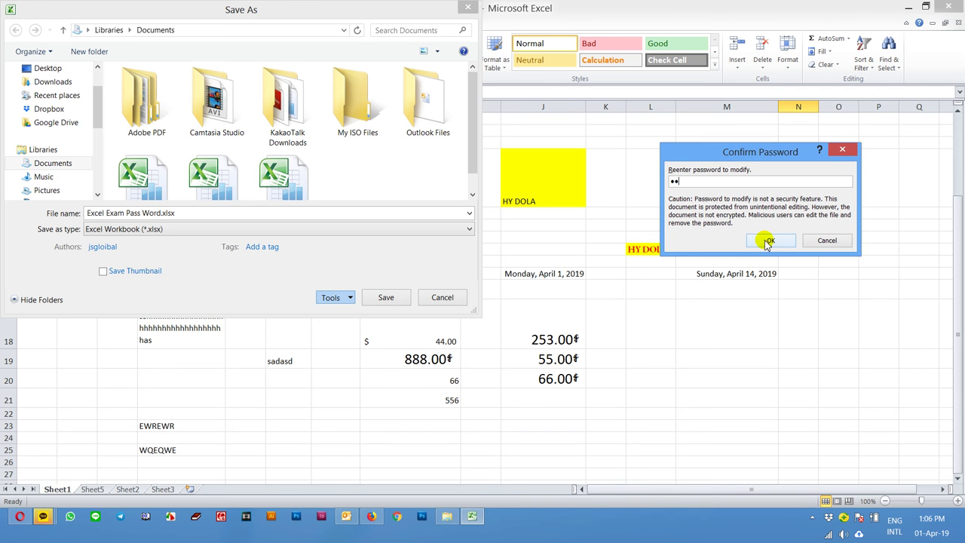
click(766, 241)
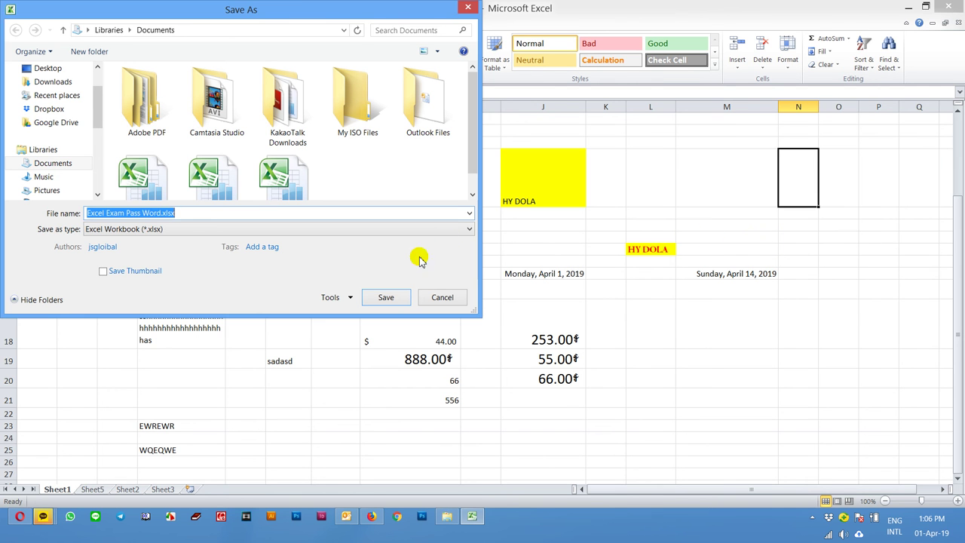
Save Excel Exam Pass Word.xlsx and refresh the Documents folder to show it.
click(397, 301)
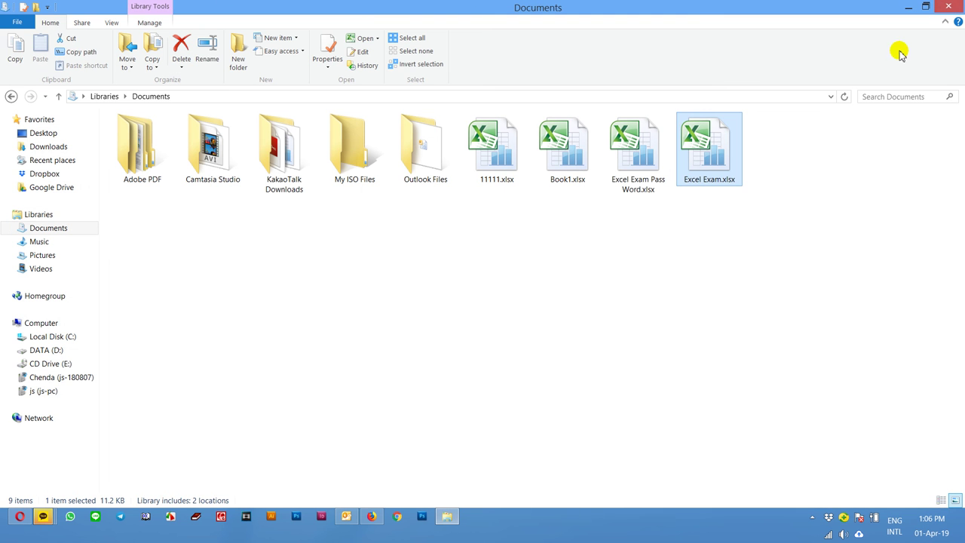
right_click(632, 273)
click(672, 329)
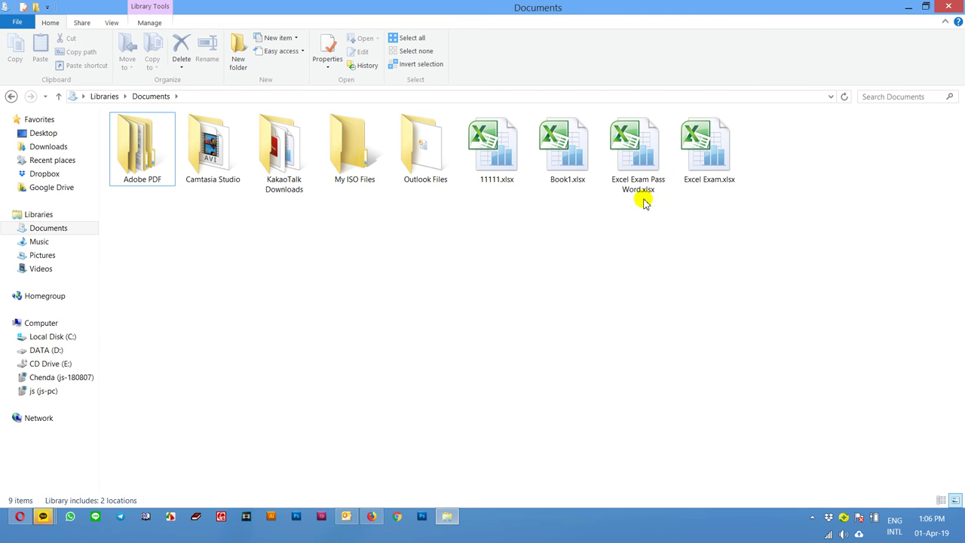
Open Excel Exam Pass Word.xlsx, cancel its password prompt, and close Excel.
double_click(638, 159)
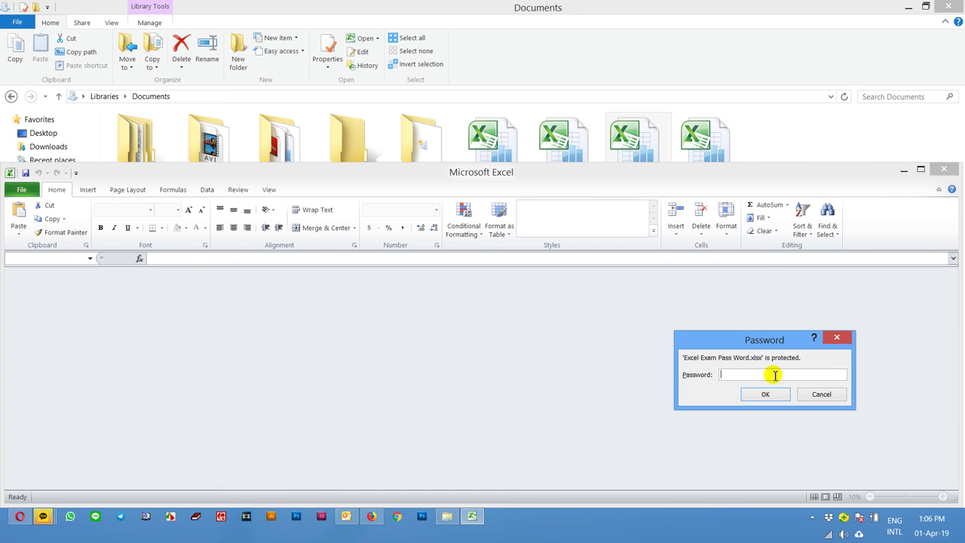
drag(743, 339, 403, 294)
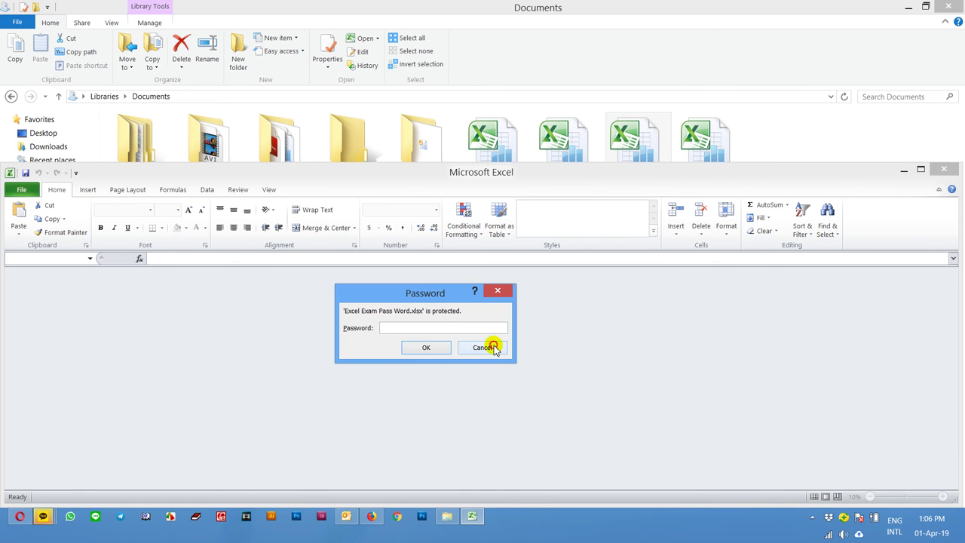
click(490, 346)
click(946, 167)
Try opening the file twice with wrong passwords, dismissing each error and closing Excel.
double_click(652, 152)
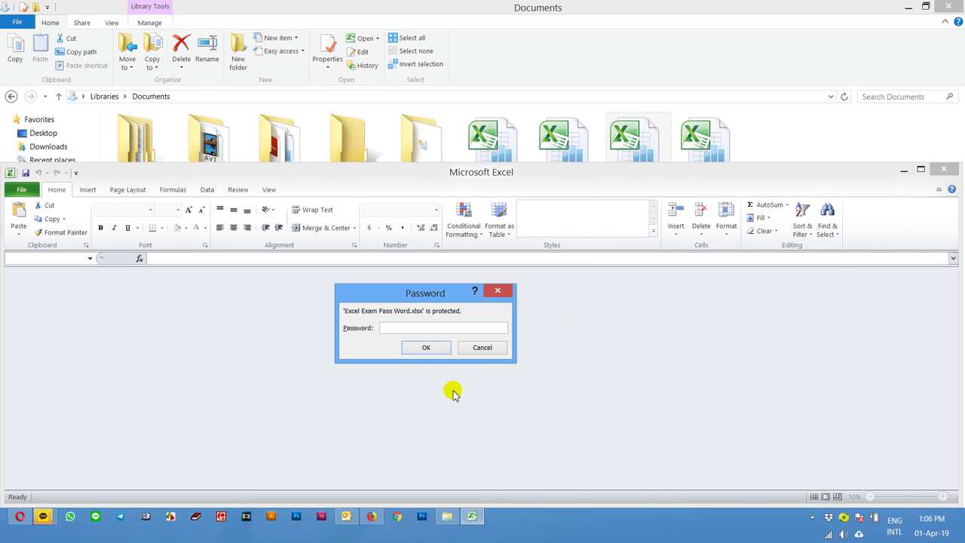
click(426, 346)
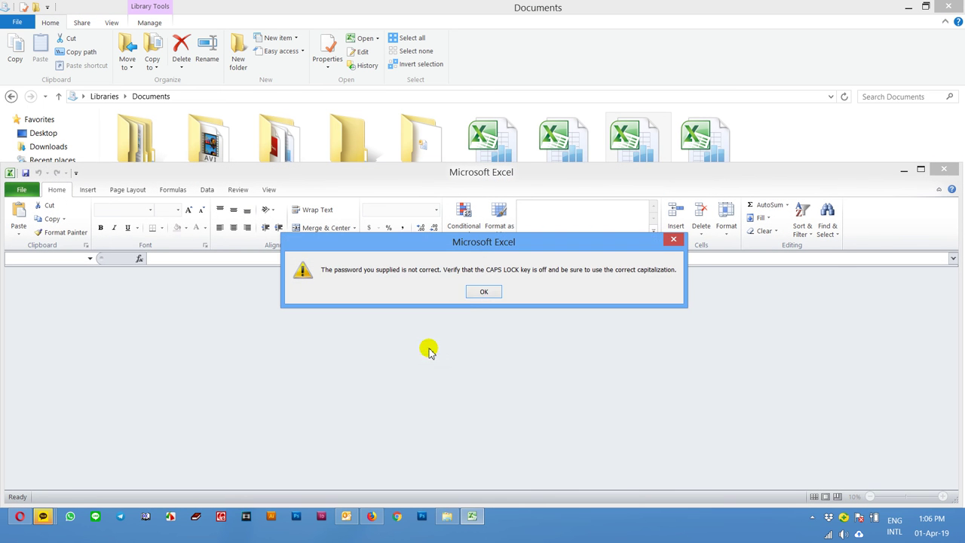
click(484, 291)
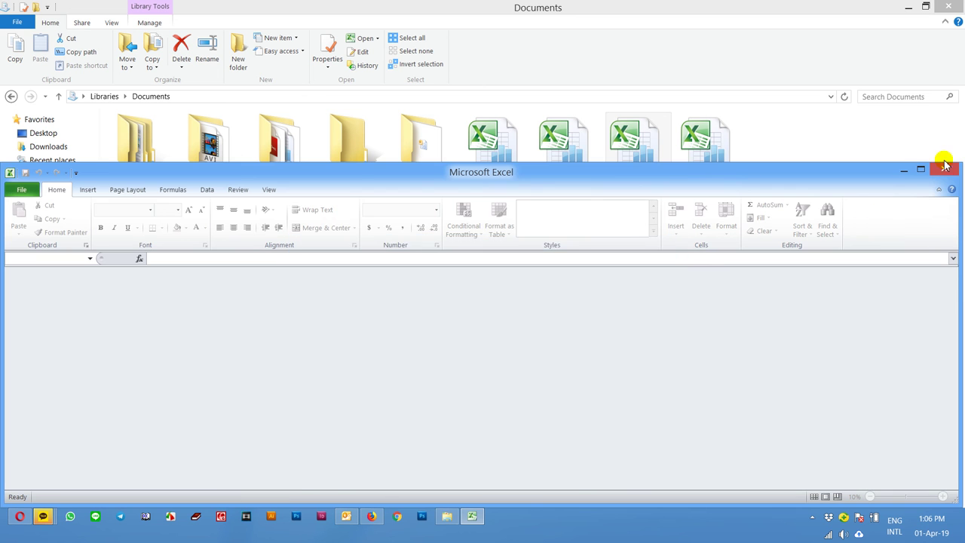
click(944, 169)
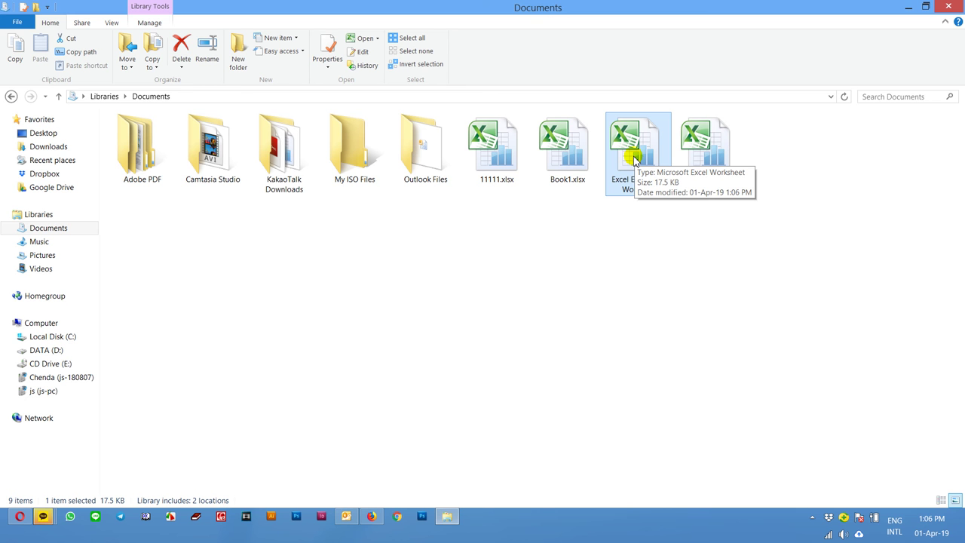
double_click(633, 160)
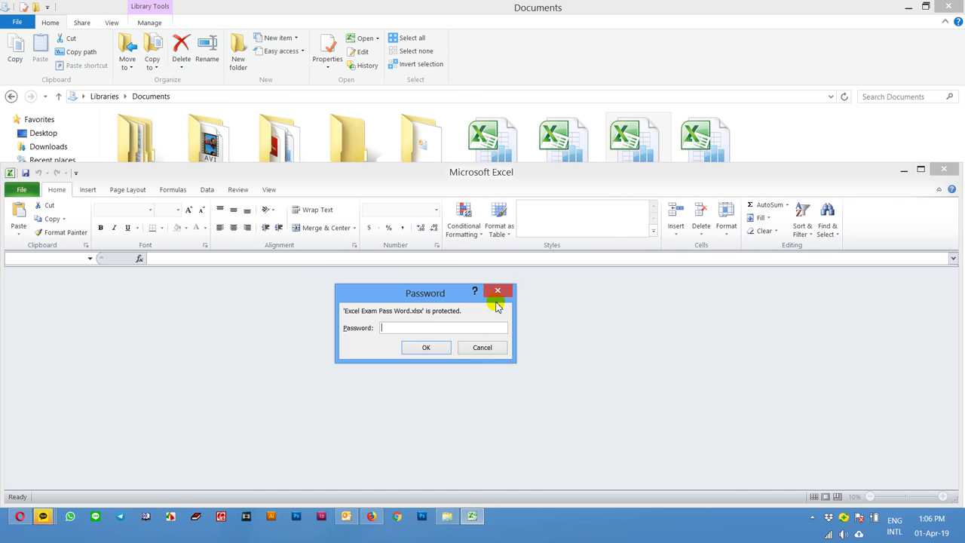
click(436, 349)
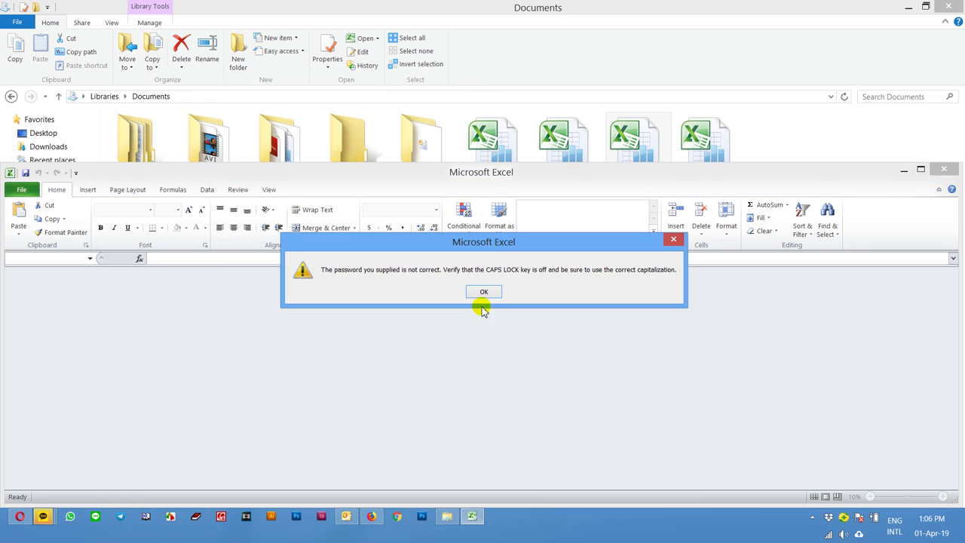
click(483, 291)
click(942, 169)
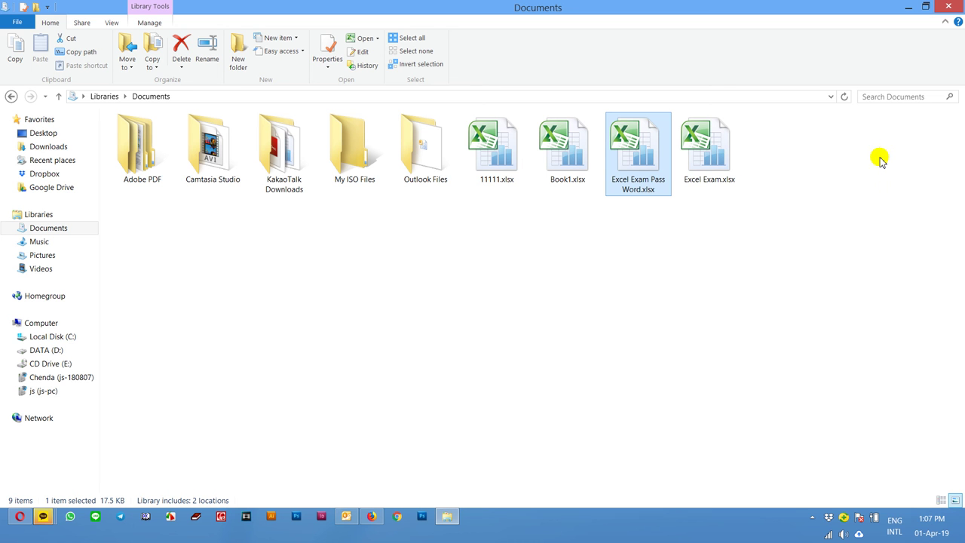
Open Excel Exam Pass Word.xlsx with its passwords, retrying the modify password after a wrong entry.
double_click(648, 162)
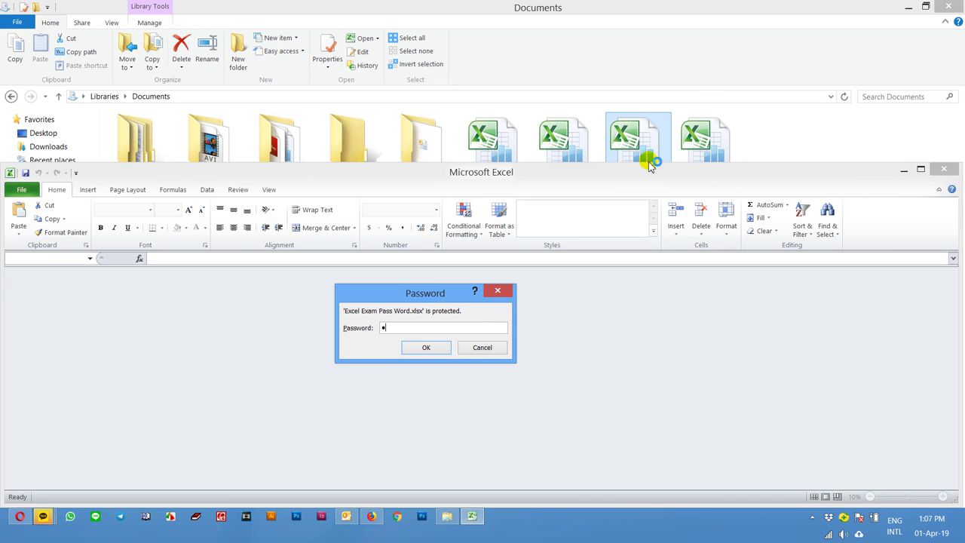
click(423, 347)
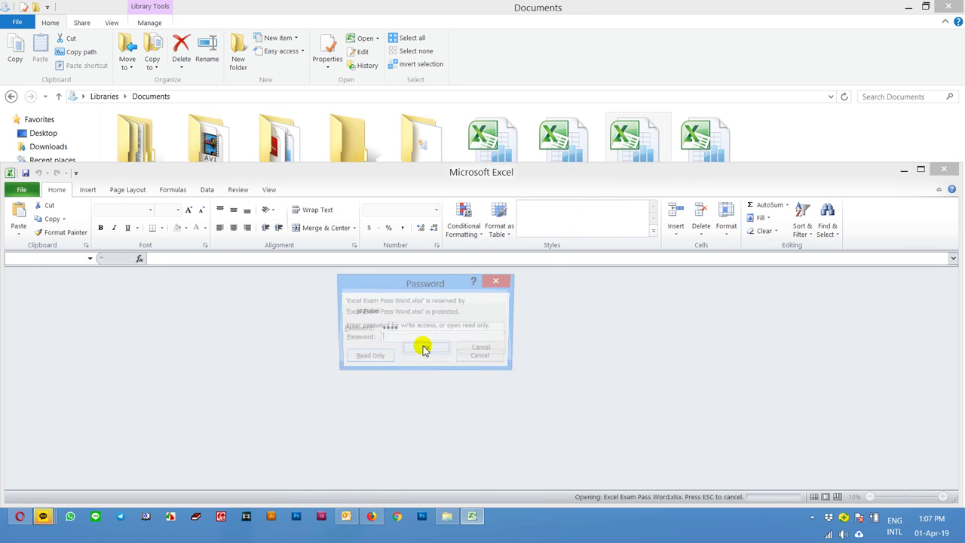
click(424, 354)
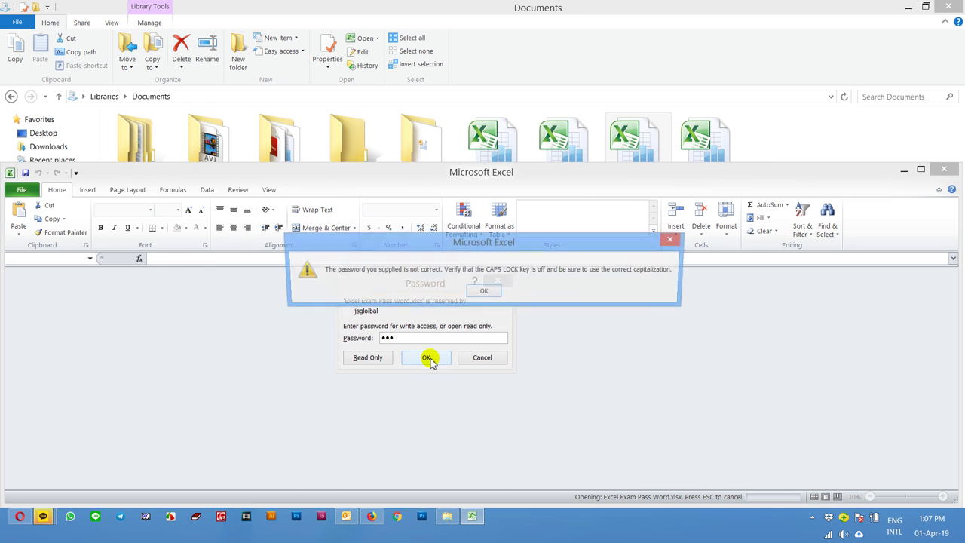
click(483, 295)
click(441, 359)
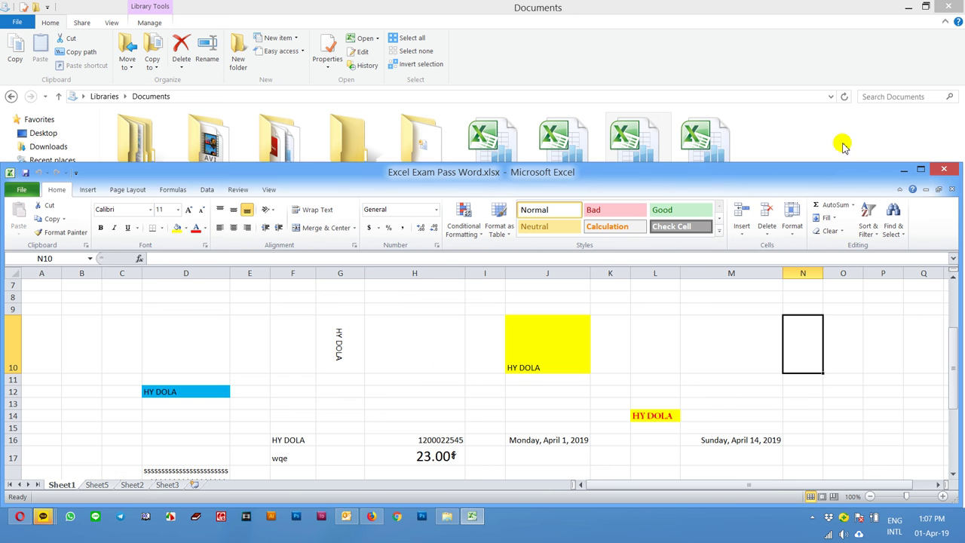
Maximize the window and enter asd in cell I18 of Sheet1.
double_click(825, 170)
click(480, 324)
text(asd)
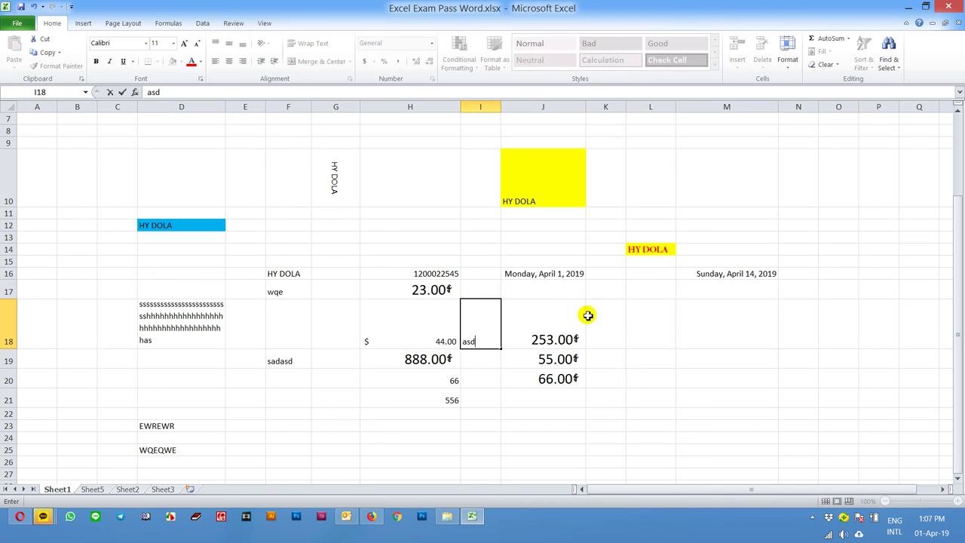
click(605, 371)
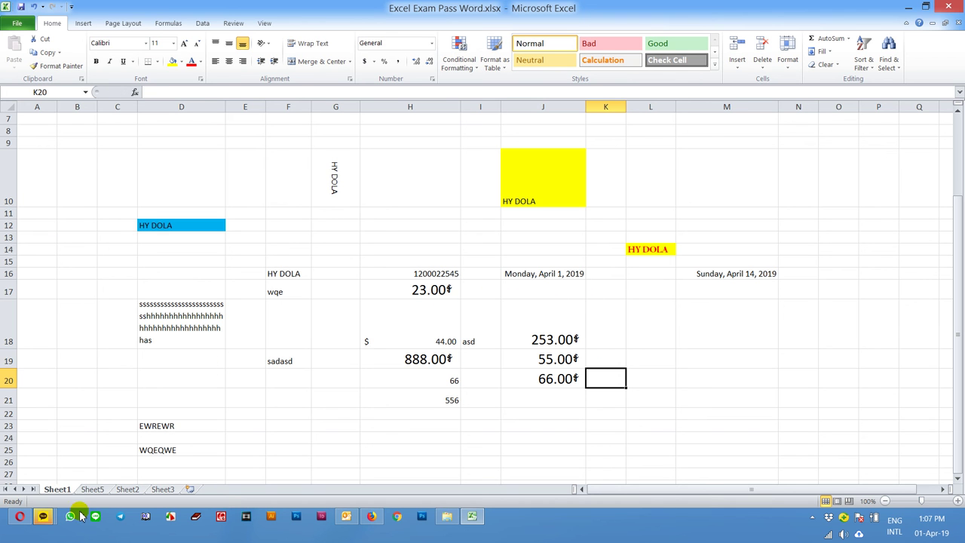
click(470, 345)
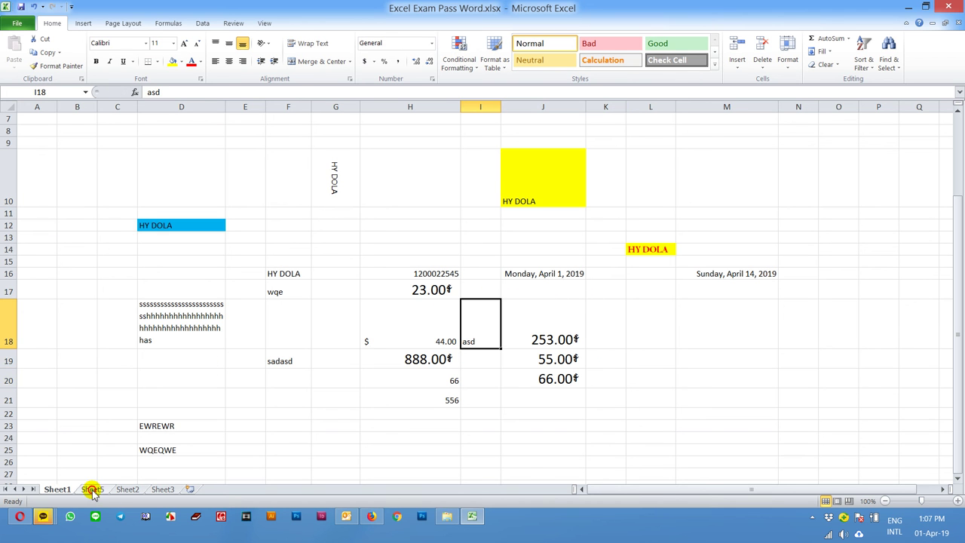
Check that cell K23 on protected Sheet5 can't be edited, then close the workbook.
click(92, 489)
double_click(424, 383)
click(484, 294)
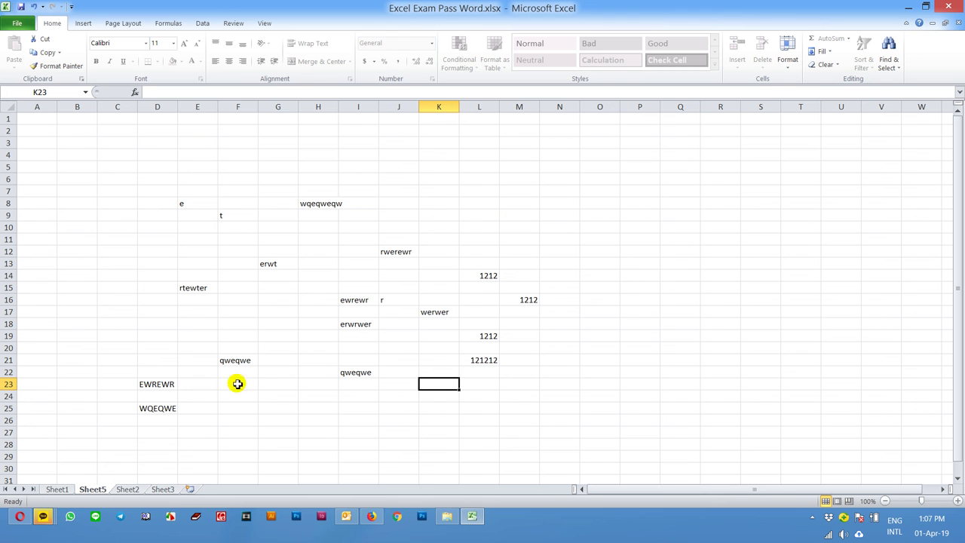
click(949, 7)
Save the changes on close, then reopen the file and cancel its password prompt.
click(445, 275)
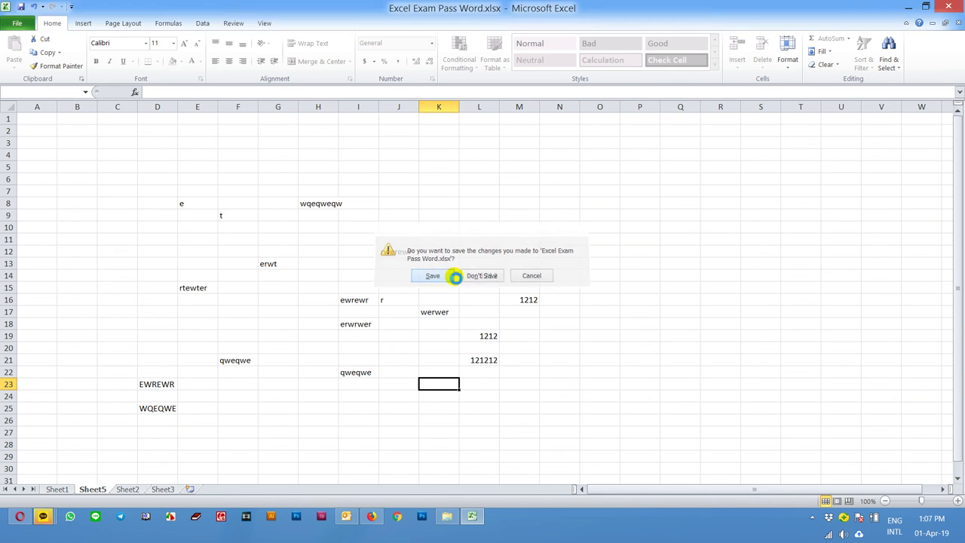
double_click(646, 172)
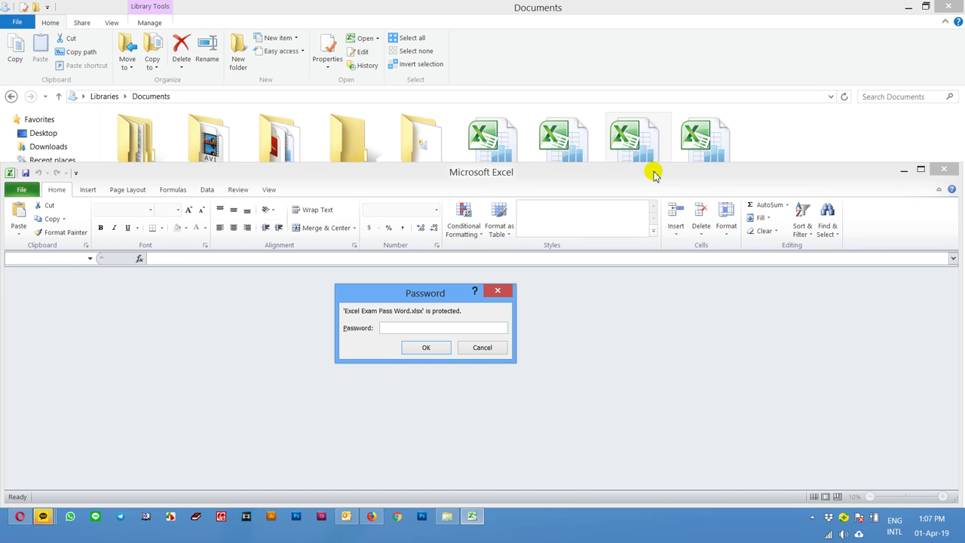
click(481, 349)
click(952, 173)
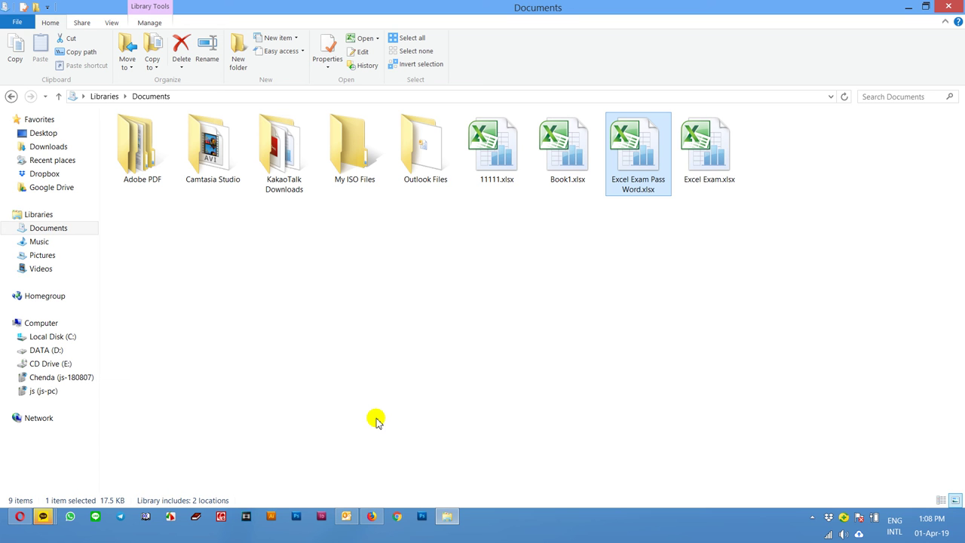
click(226, 516)
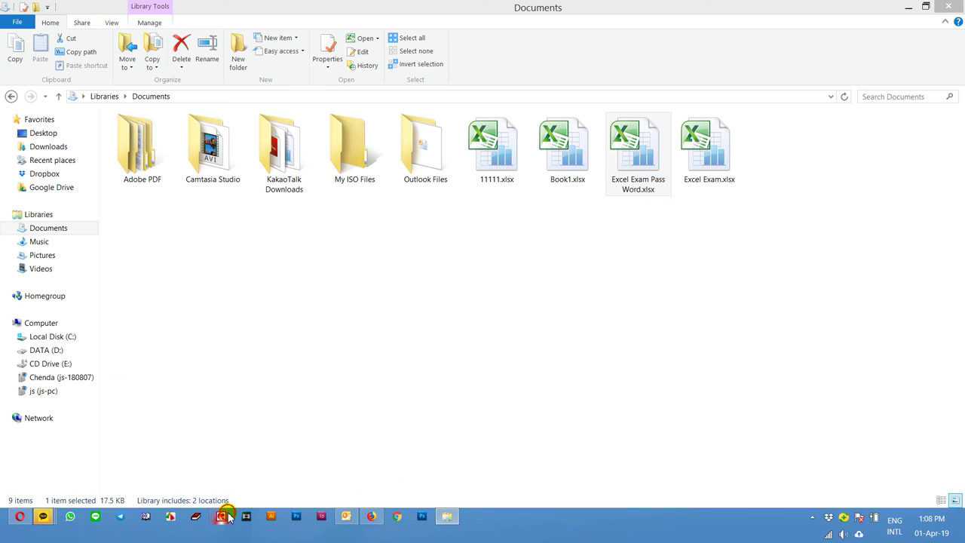